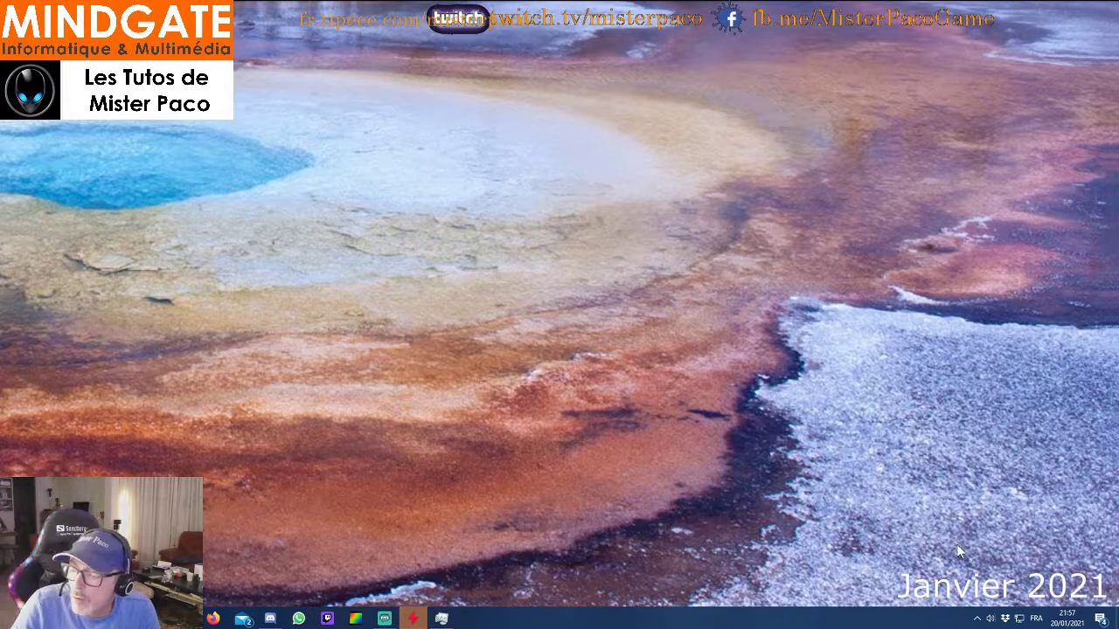
Step: View the system sound settings with their output and input device options, and close them
right_click(992, 619)
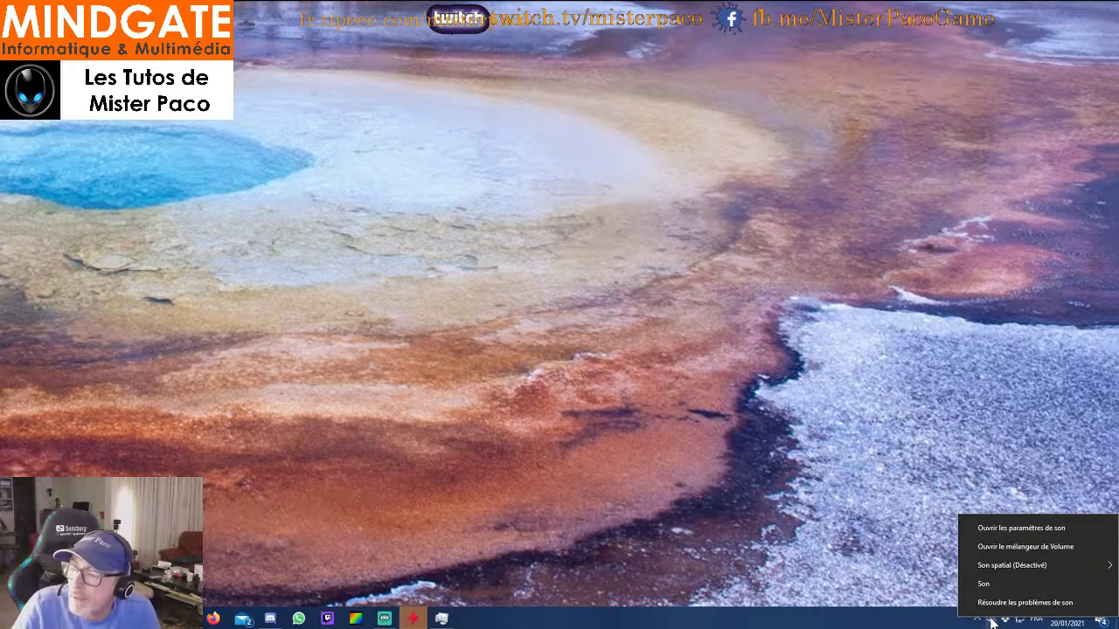
click(1028, 531)
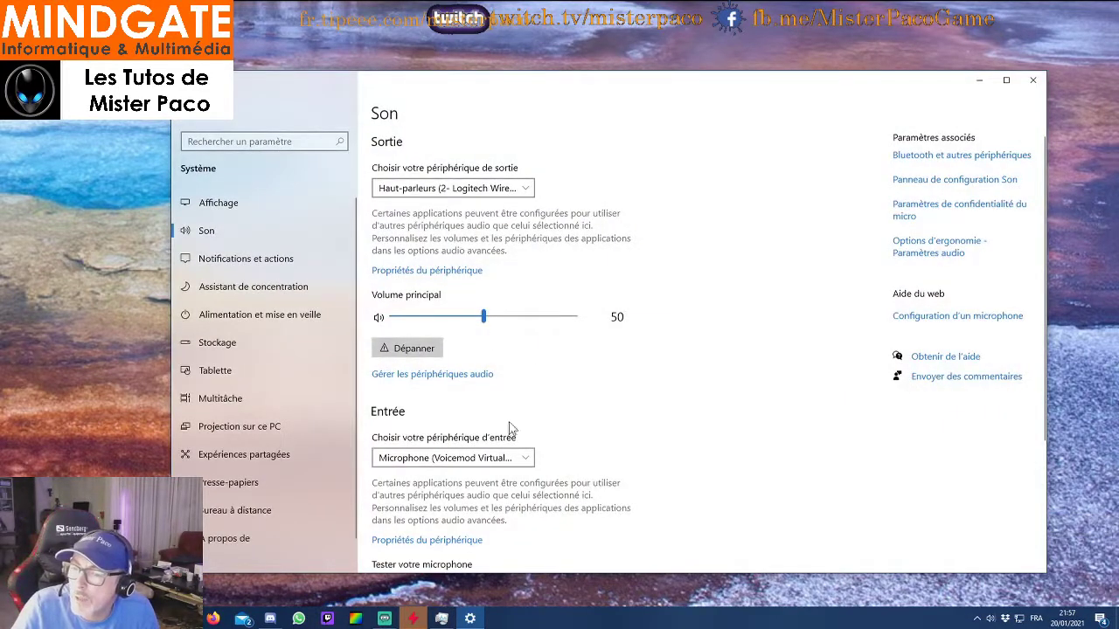
click(1031, 88)
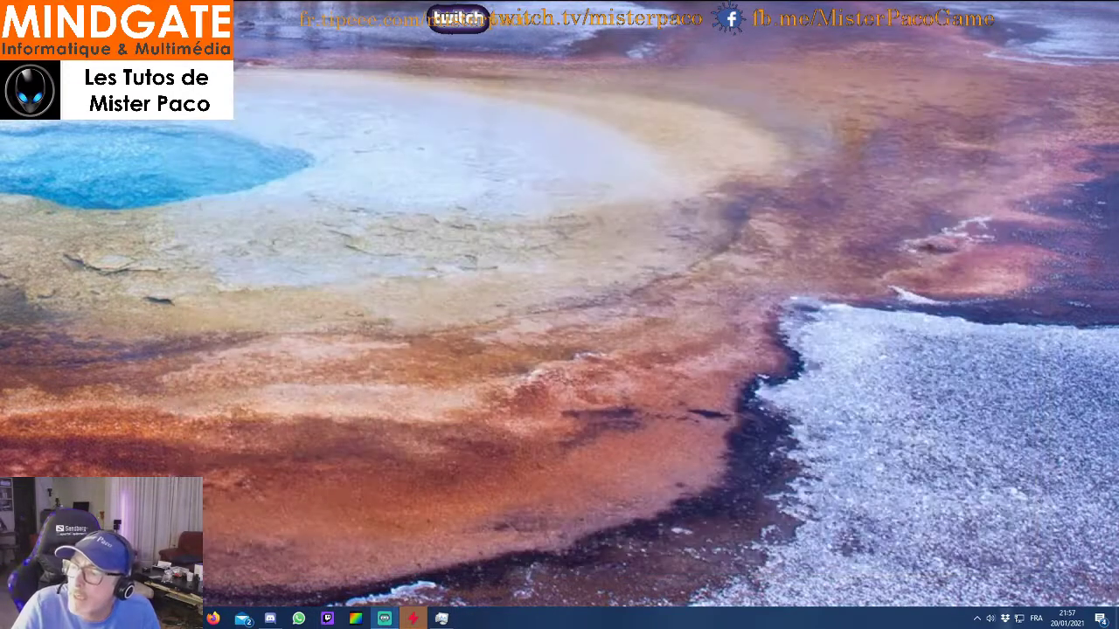
Step: Open the classic Sound dialog and review its playback and recording device lists
right_click(990, 619)
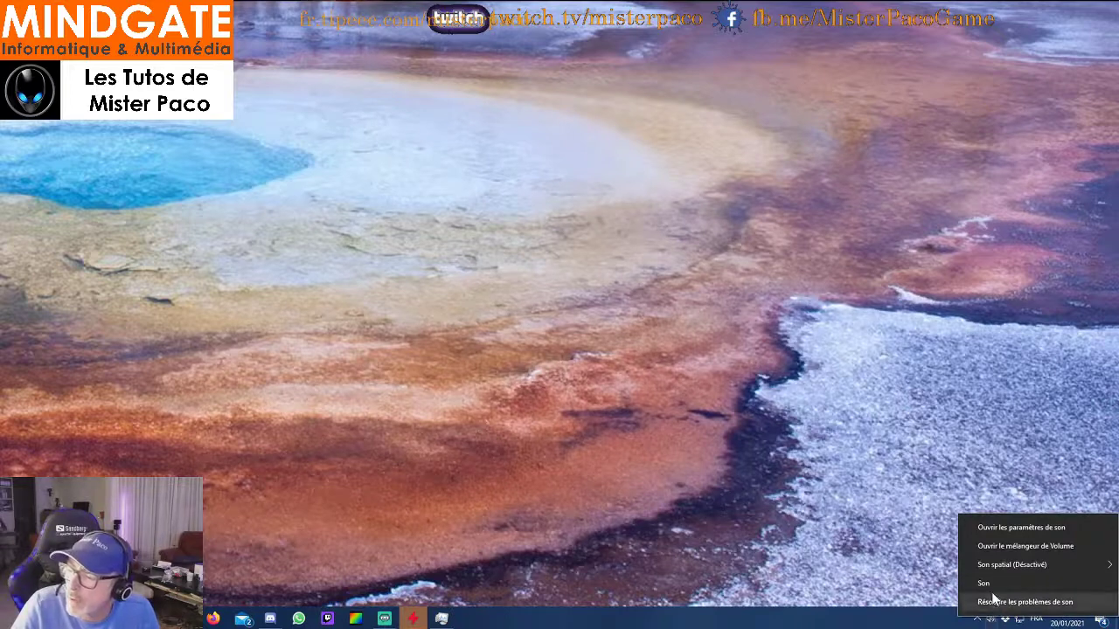
click(986, 586)
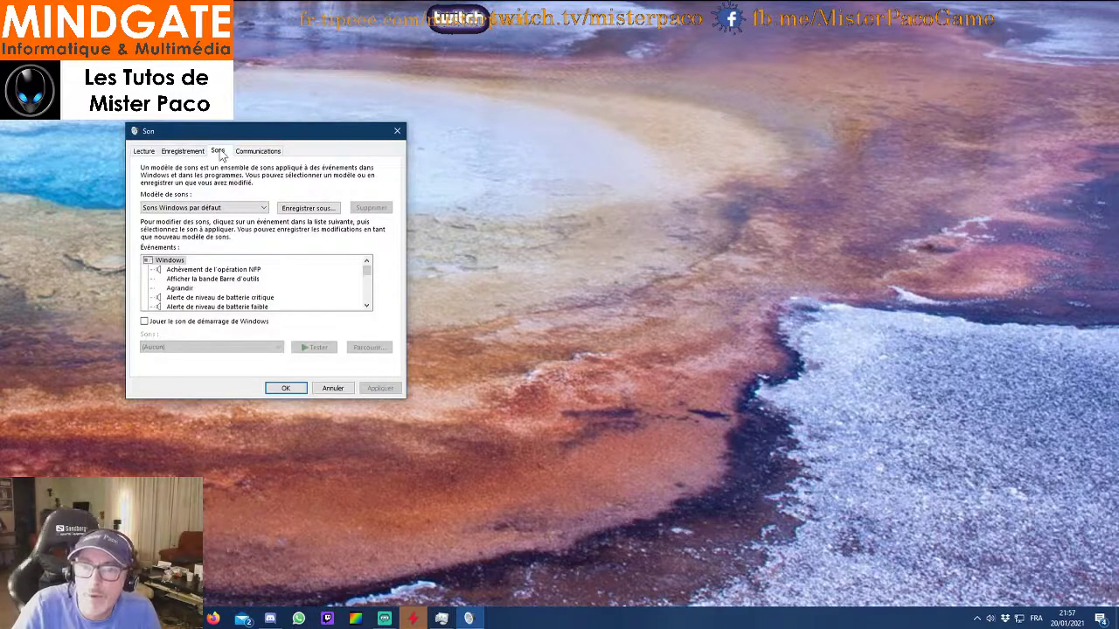
click(159, 154)
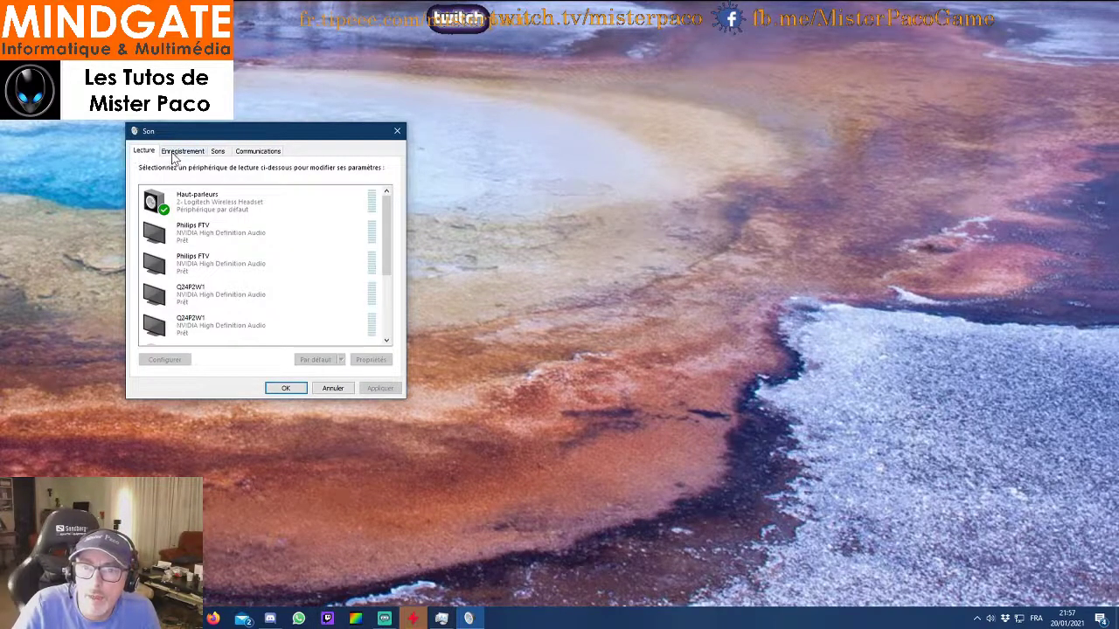
click(182, 152)
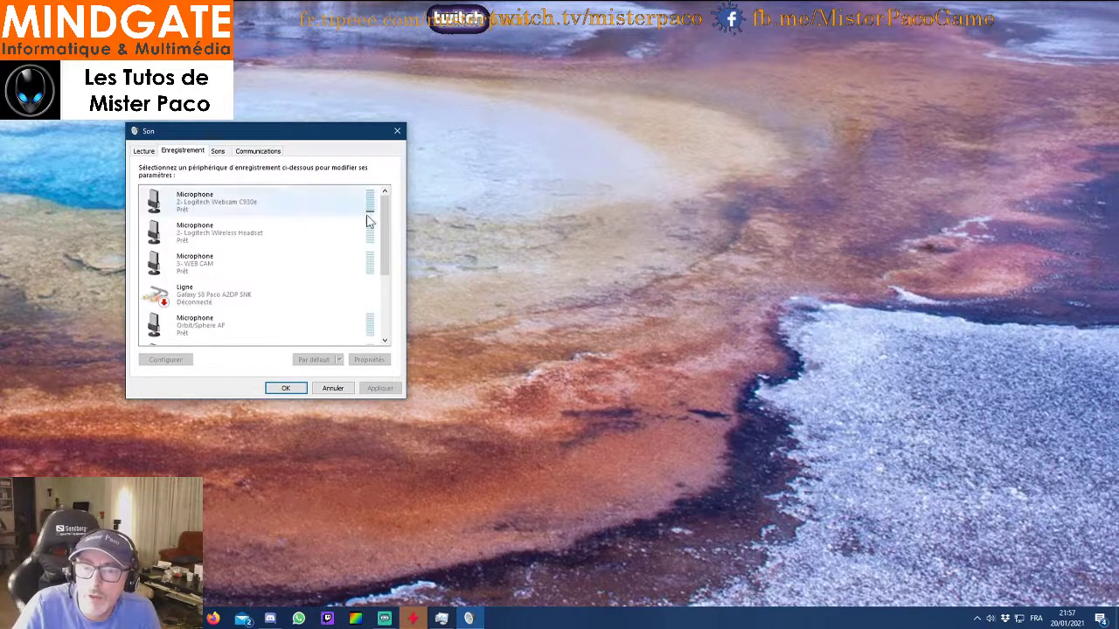
mouse_move(385, 222)
mouse_down()
mouse_move(387, 285)
mouse_move(382, 217)
mouse_up()
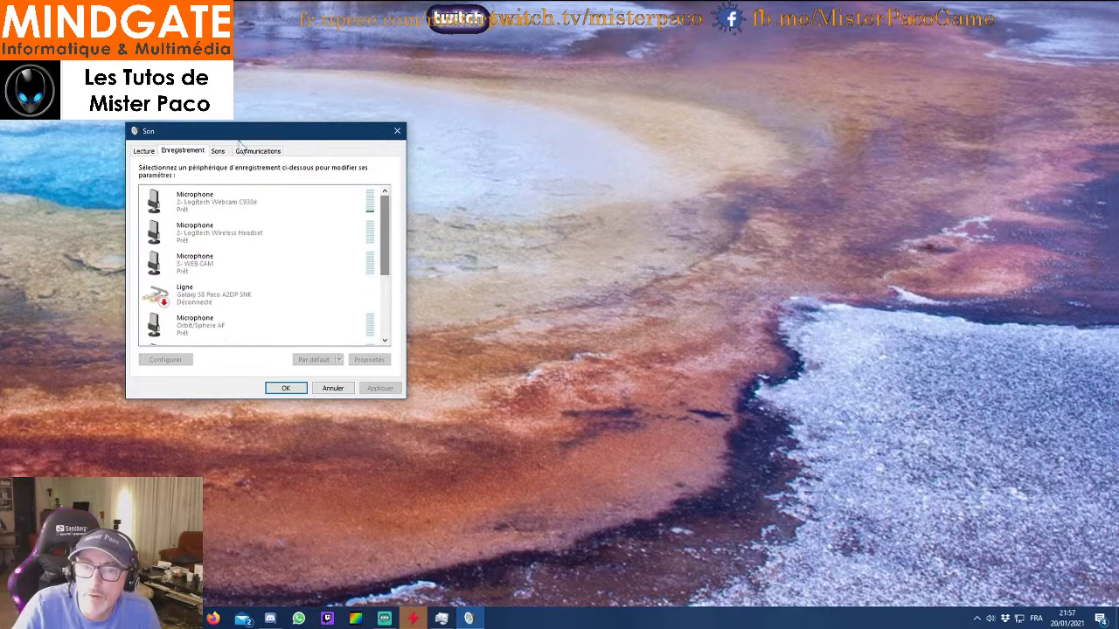
click(152, 153)
click(182, 152)
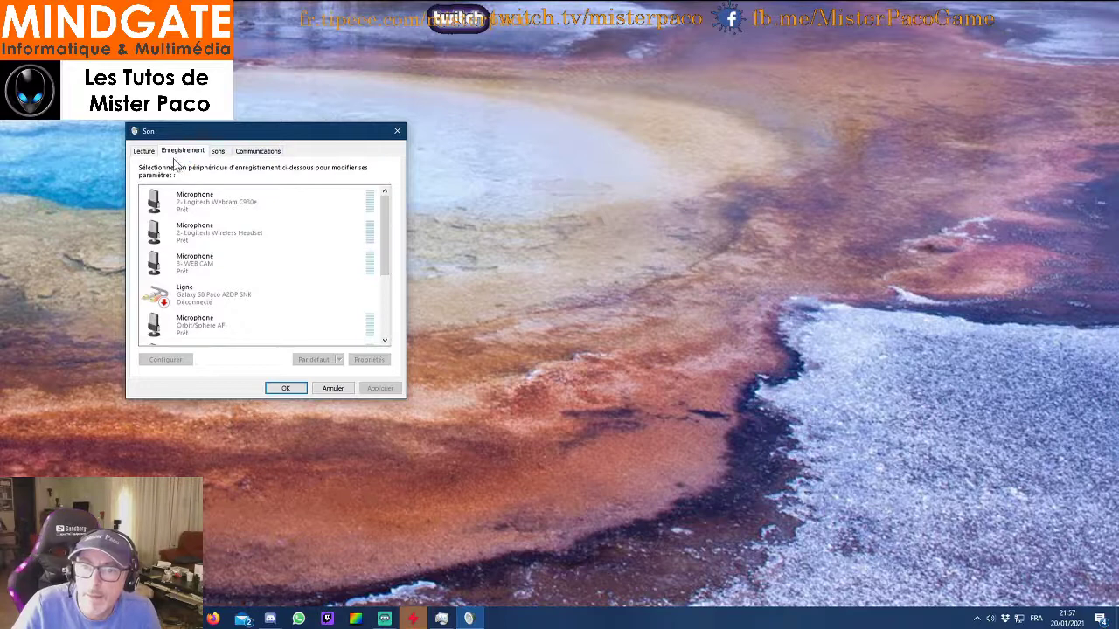
mouse_move(386, 229)
mouse_down()
mouse_move(391, 332)
mouse_move(376, 237)
mouse_up()
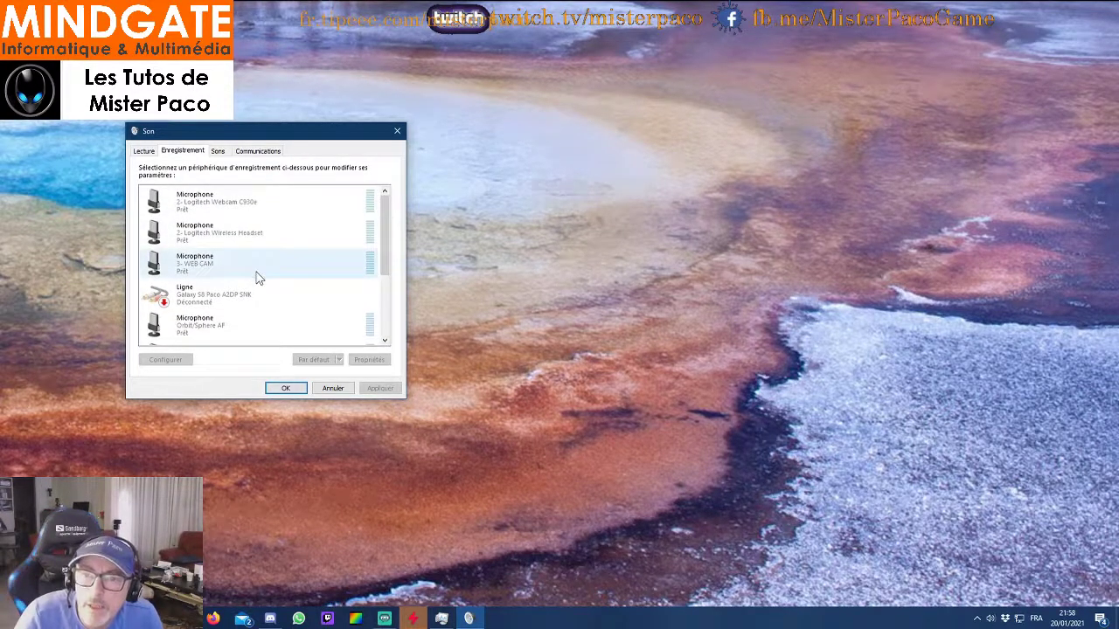
Step: Check the microphone levels of the Logitech Webcam C930e, the Logitech Wireless Headset and the WEB CAM recording devices
double_click(190, 204)
click(221, 195)
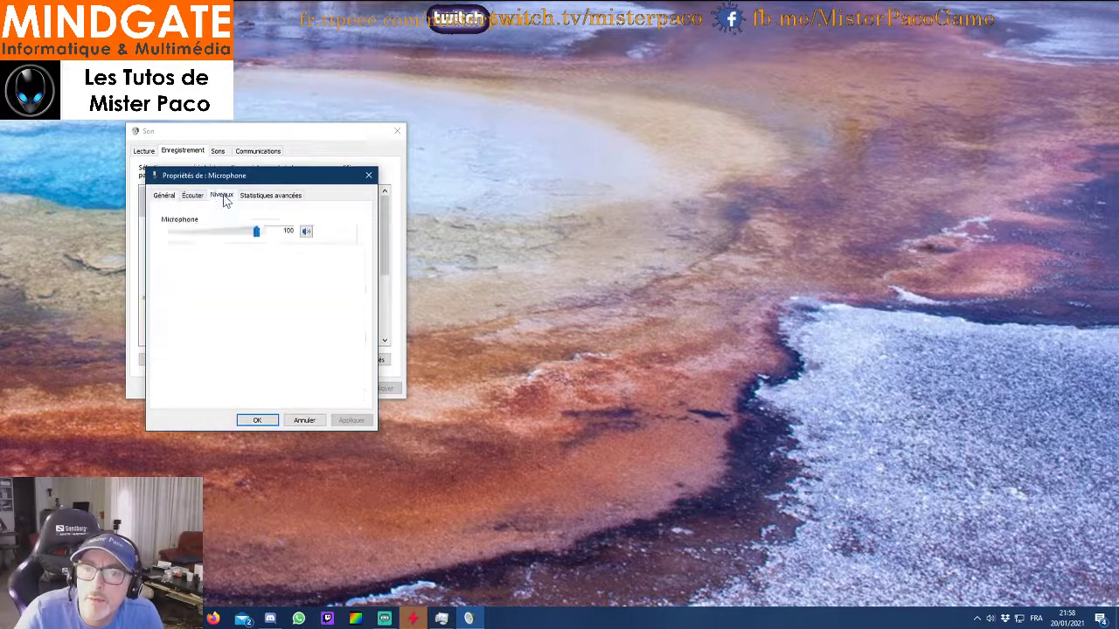
click(368, 175)
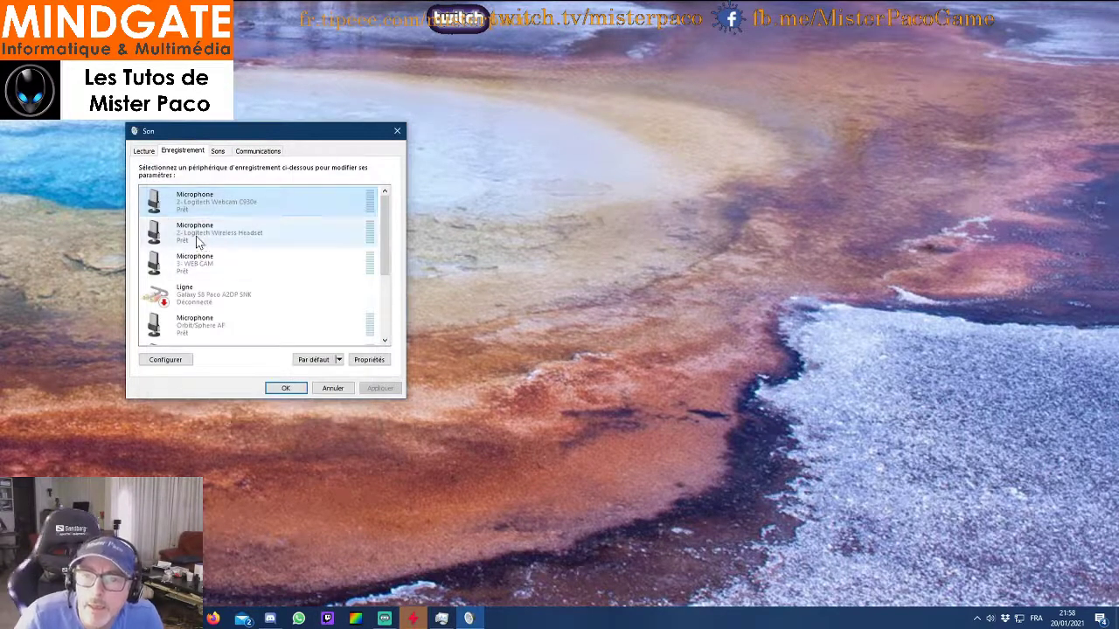
double_click(203, 240)
click(225, 196)
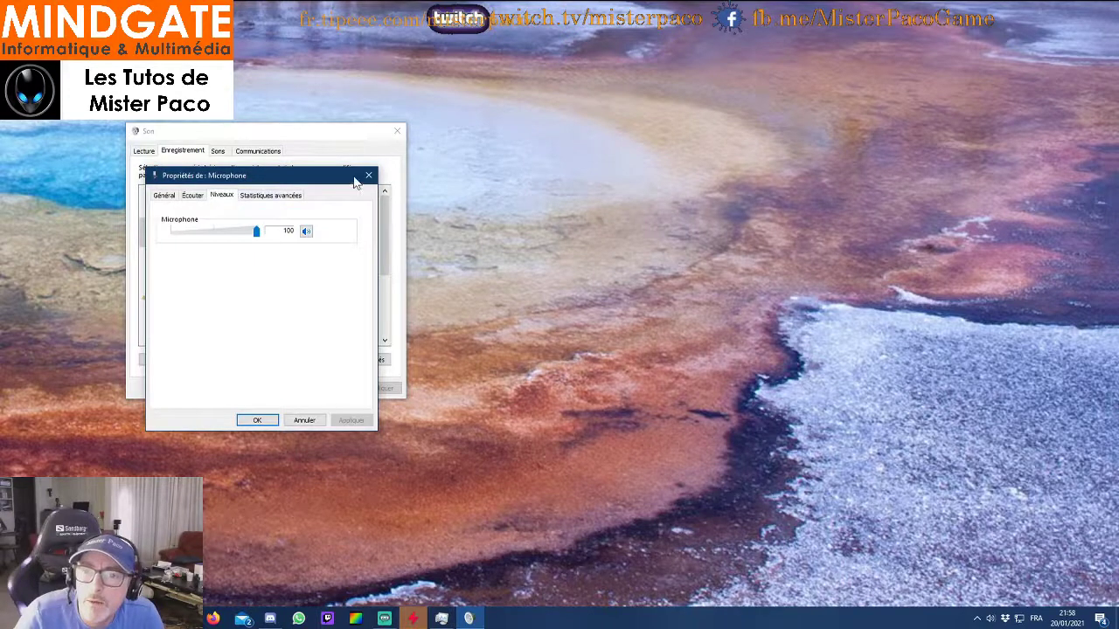
click(368, 175)
double_click(223, 261)
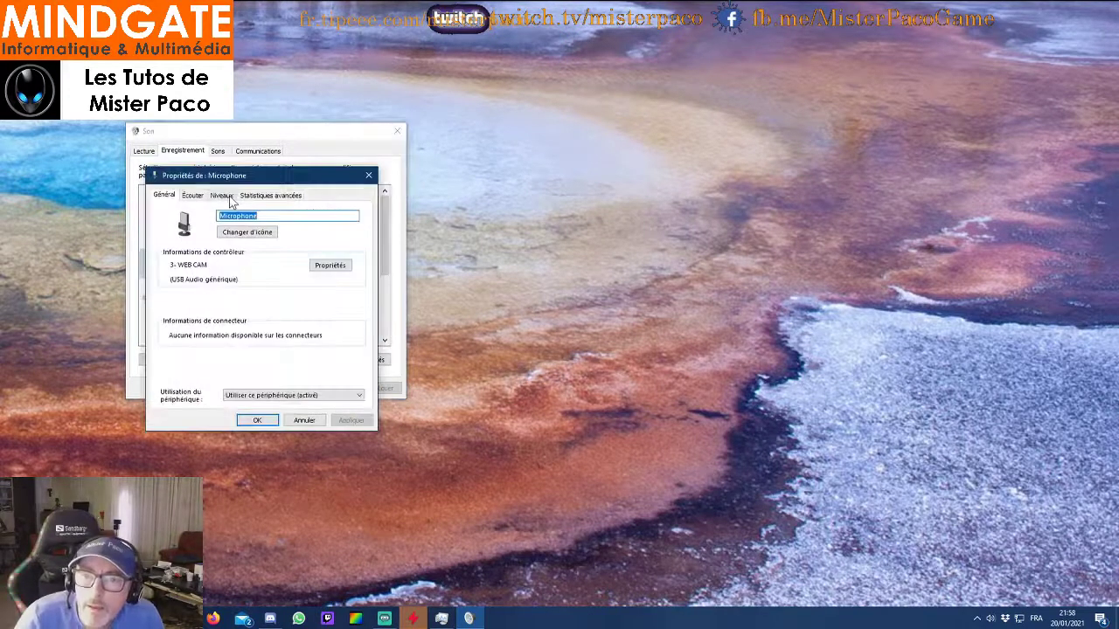
click(222, 196)
click(368, 175)
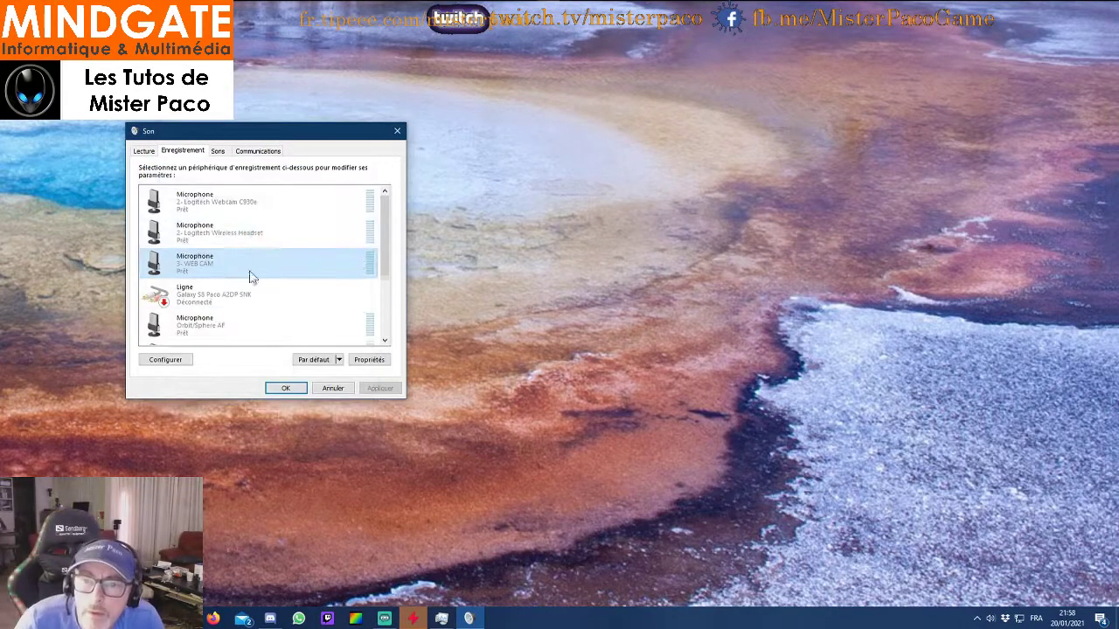
Step: Check the input level of the Orbit/Sphere AF microphone in its properties
scroll(250, 280, down, 2)
click(211, 283)
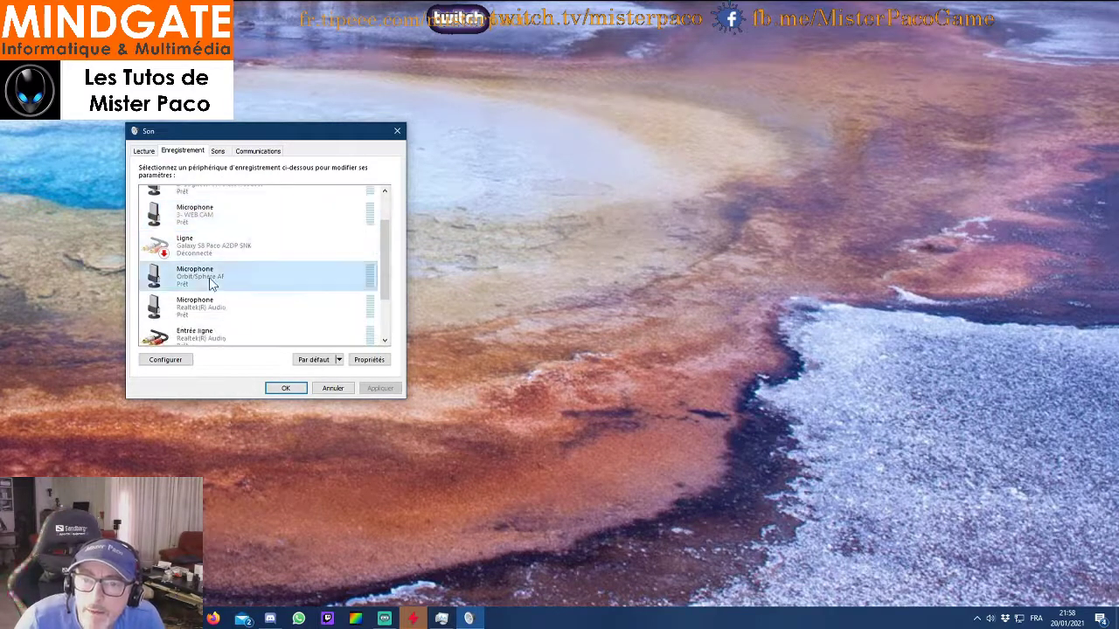
double_click(211, 282)
click(221, 195)
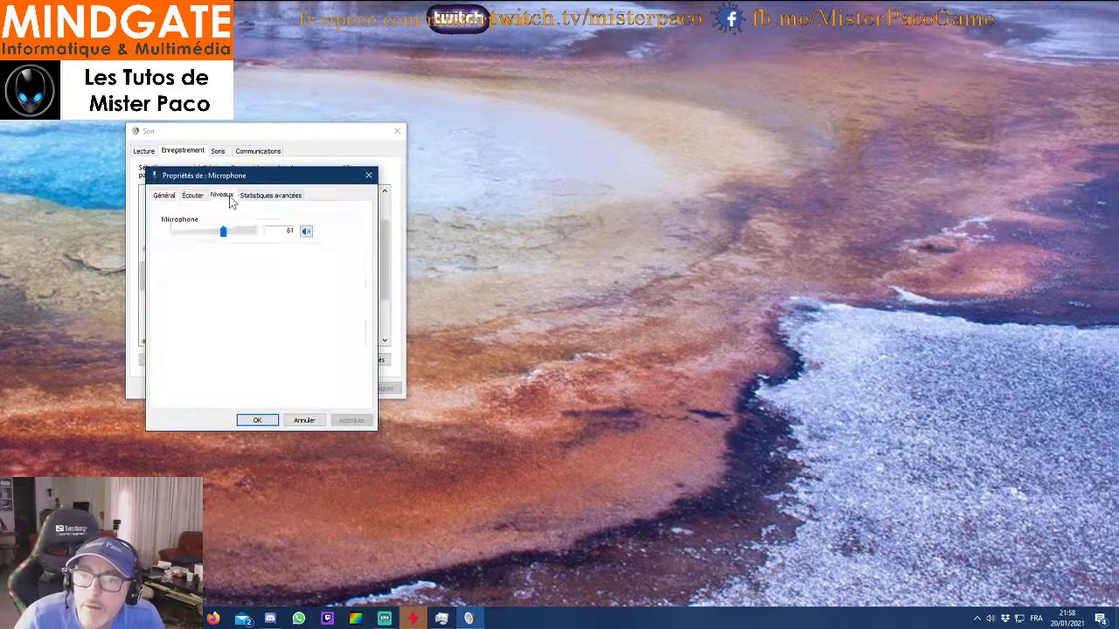
click(368, 175)
Step: Set the Realtek(R) Audio microphone's level to 100 and its microphone boost to +10.0 dB
scroll(255, 306, down, 1)
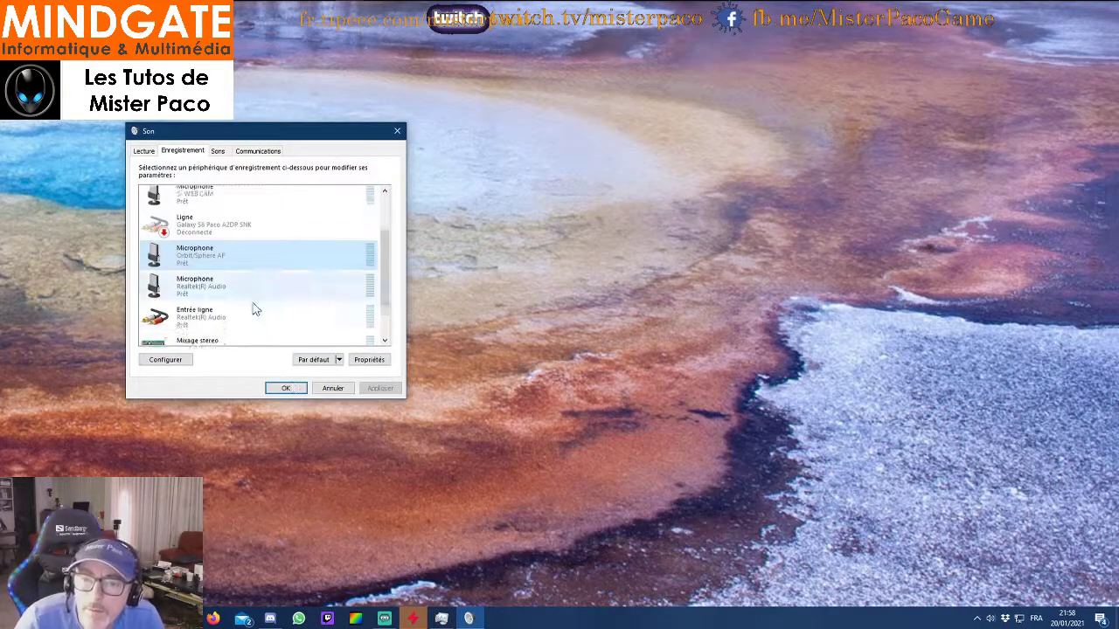
double_click(203, 288)
click(222, 195)
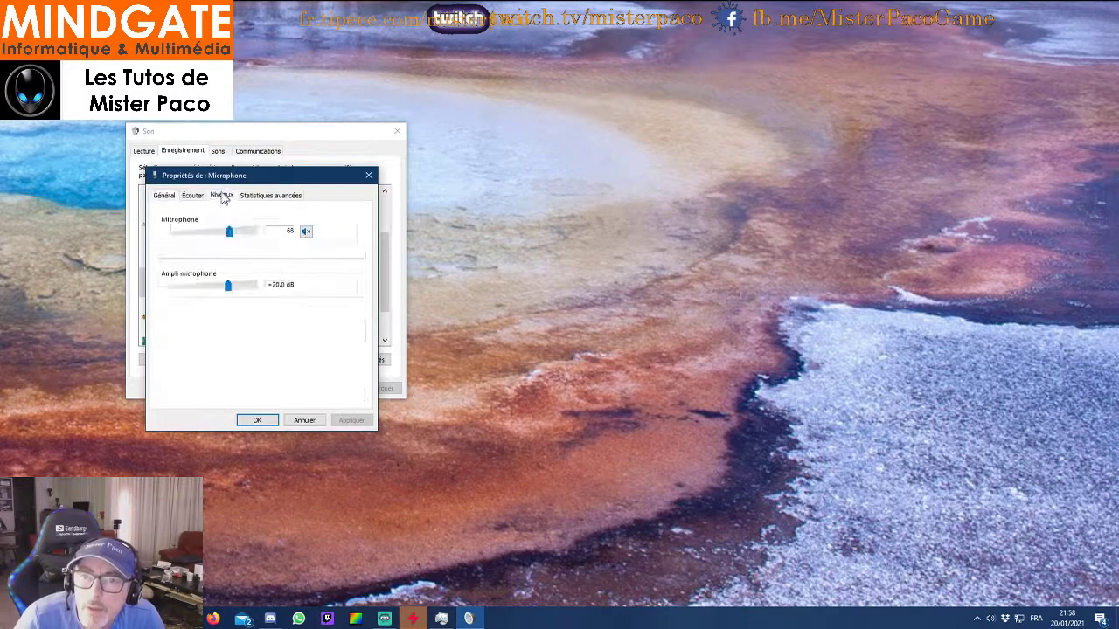
drag(268, 179, 422, 153)
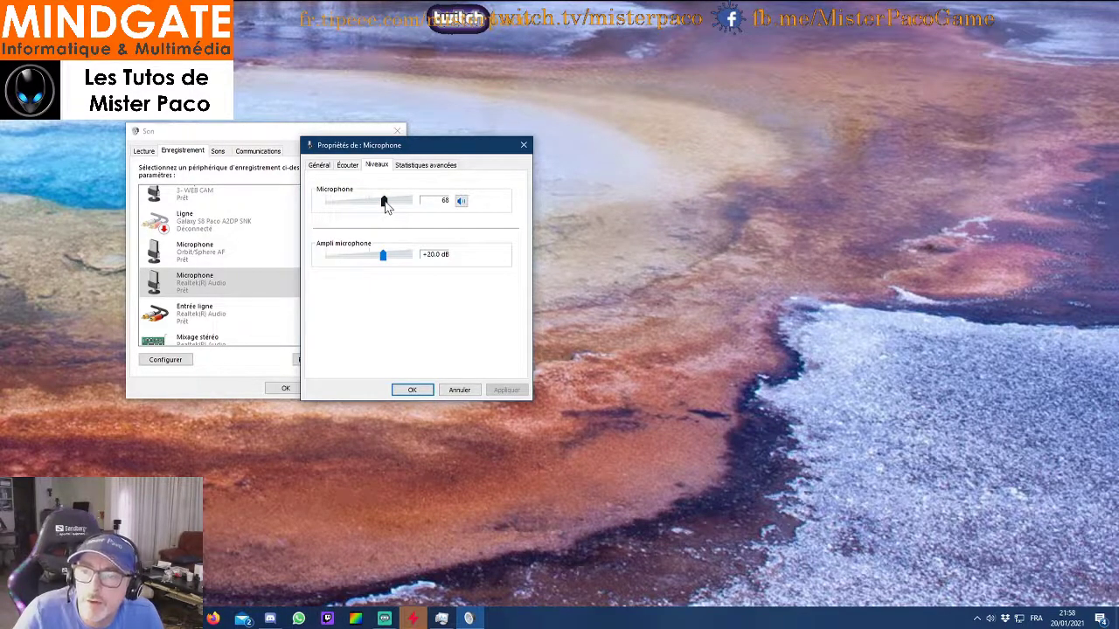
drag(387, 204, 417, 203)
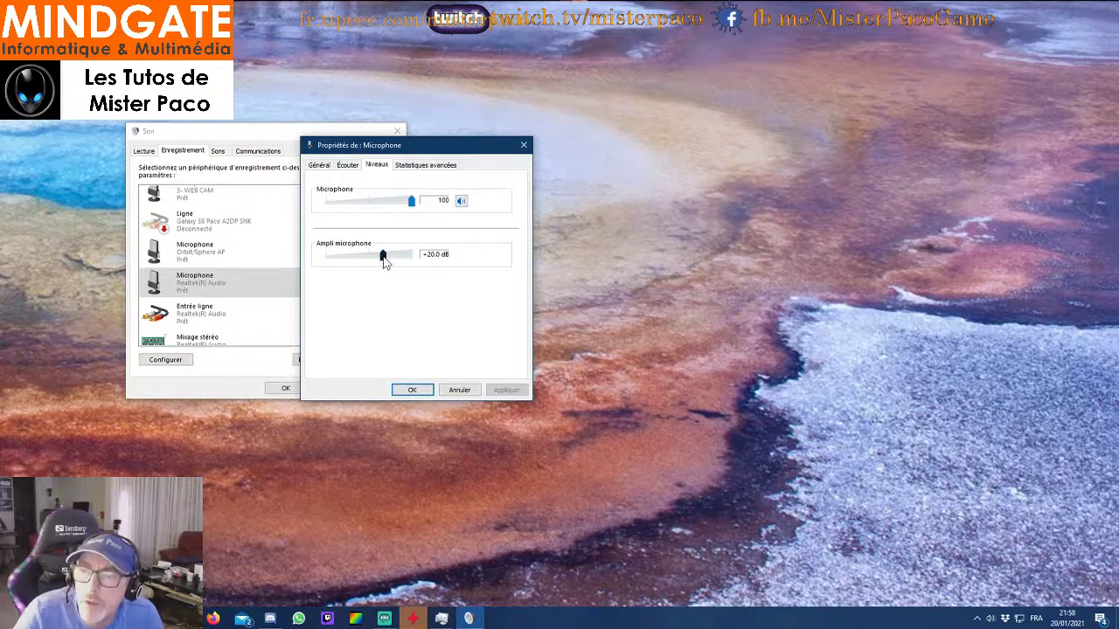
drag(385, 254, 367, 257)
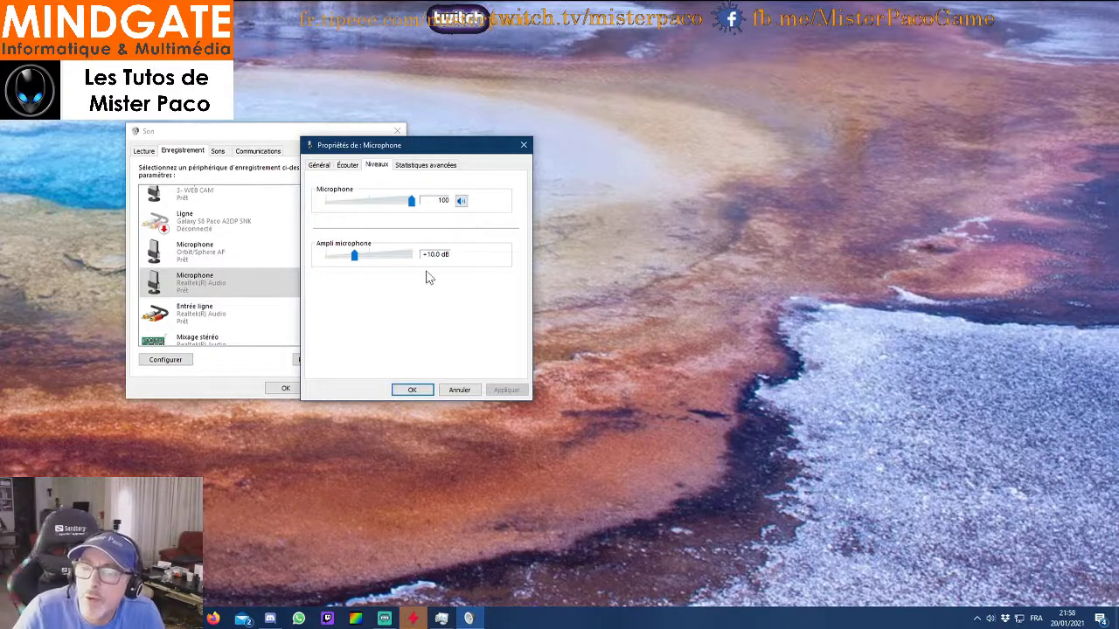
click(411, 382)
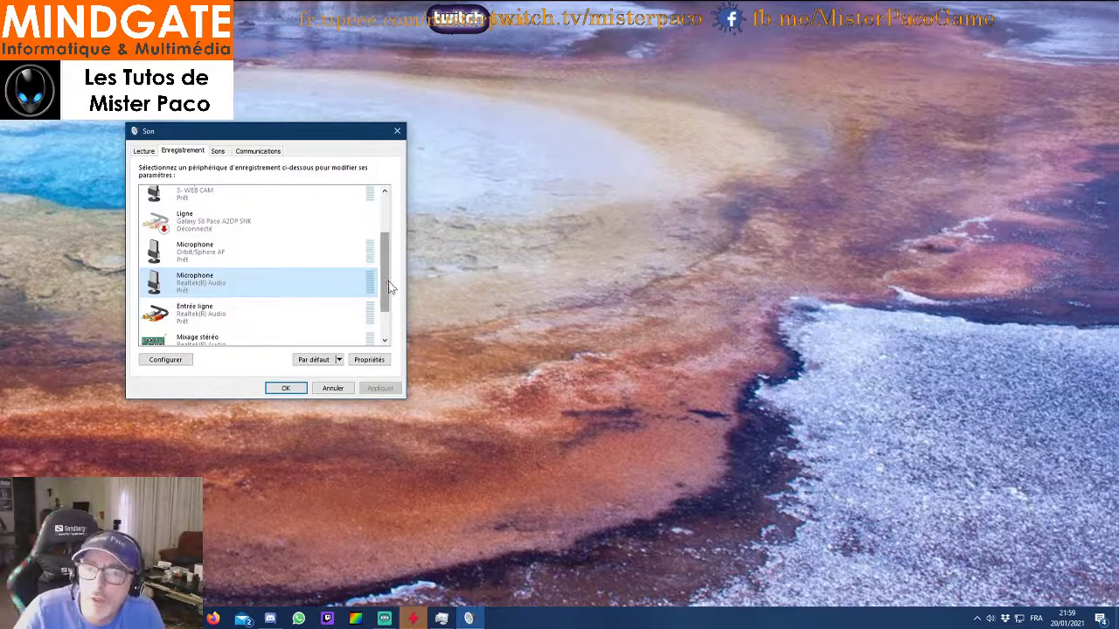
Step: Review the remaining recording devices, the default microphone's options, the event sounds and the playback devices, and close the Sound dialog
mouse_move(390, 289)
mouse_down()
mouse_move(392, 239)
mouse_move(390, 293)
mouse_up()
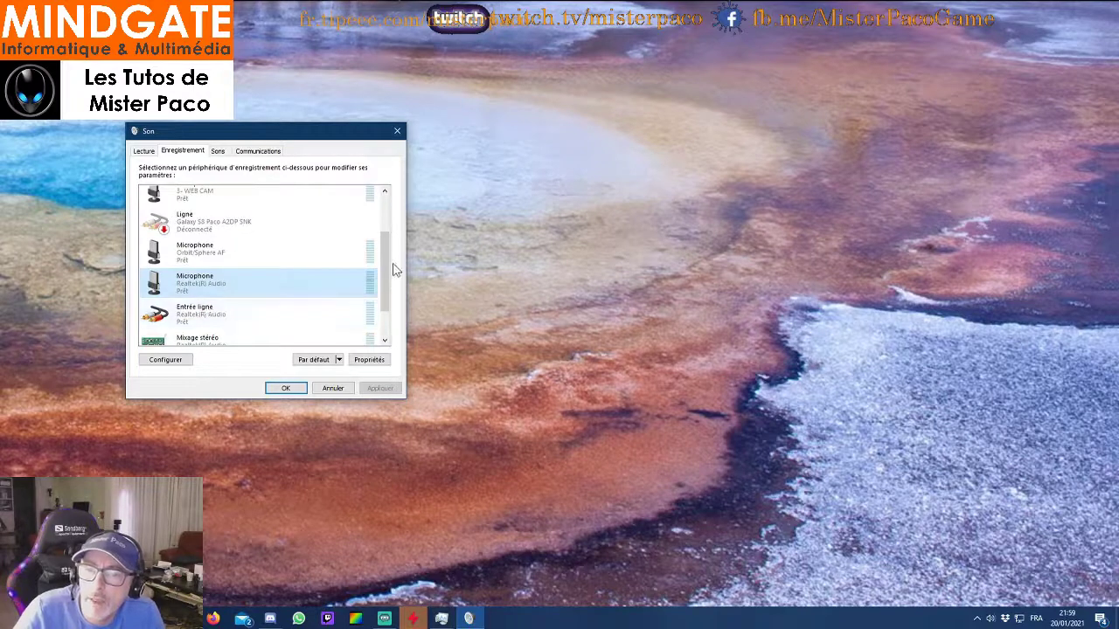
scroll(386, 266, down, 2)
right_click(184, 328)
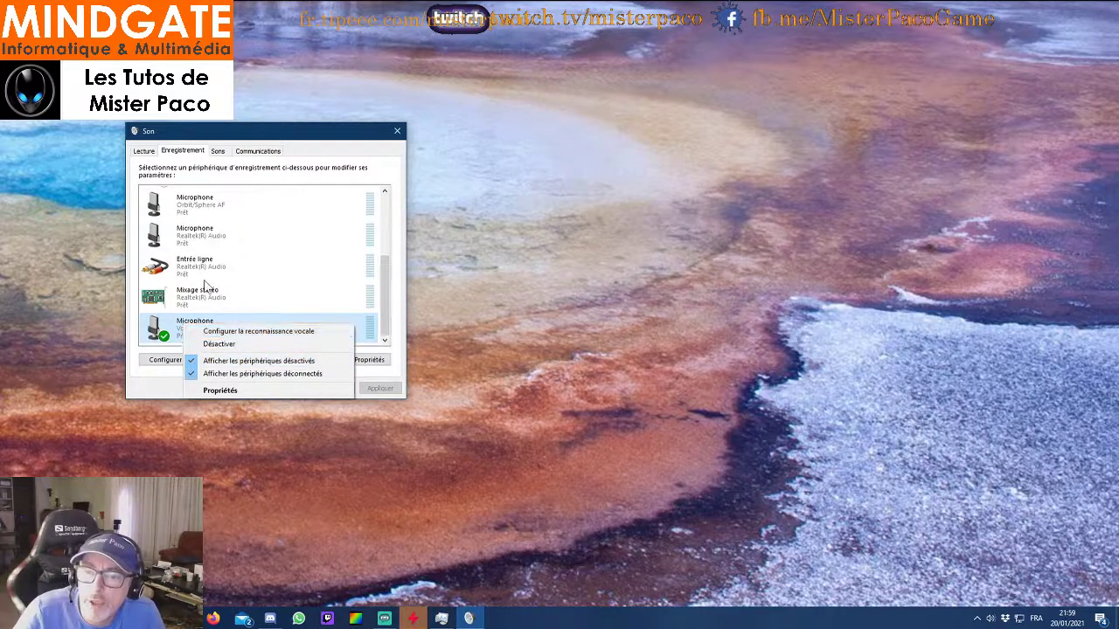
drag(386, 287, 386, 187)
click(218, 152)
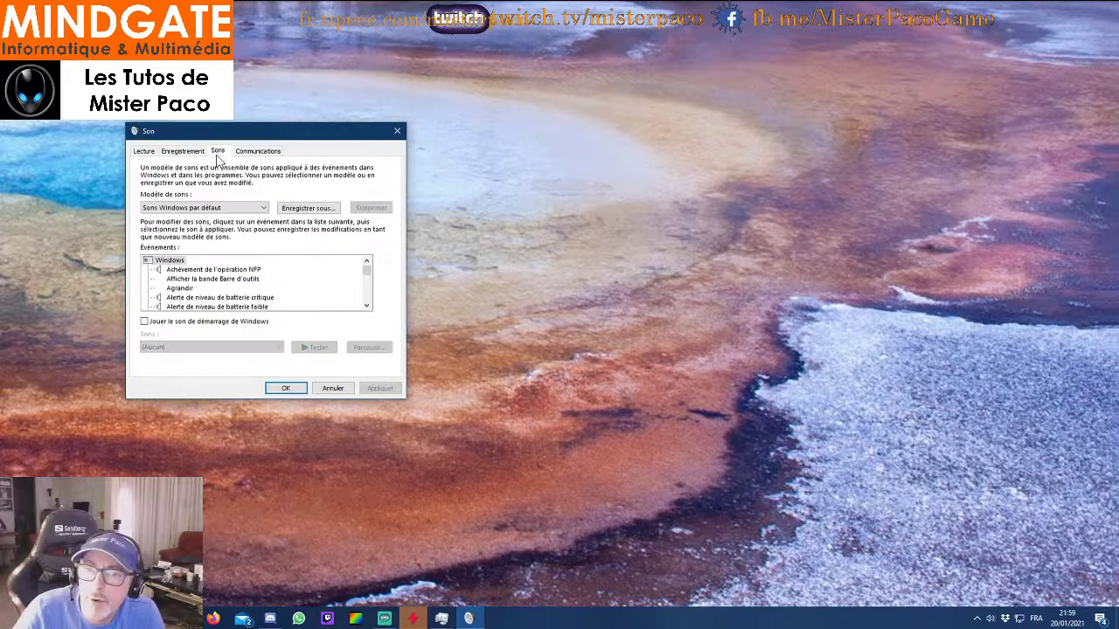
click(144, 151)
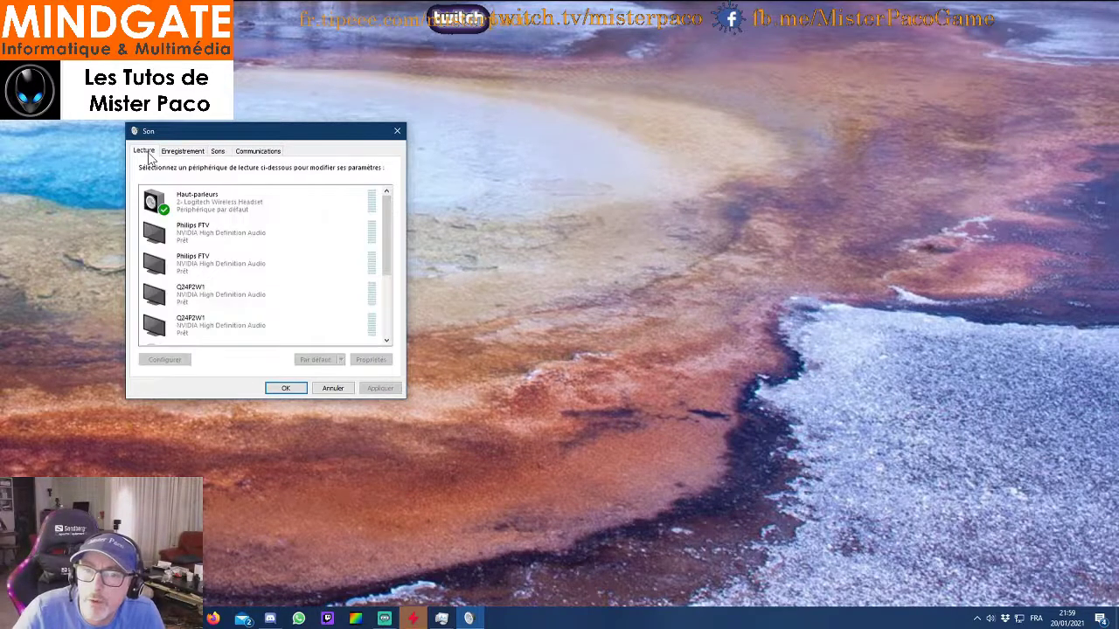
mouse_move(389, 235)
mouse_down()
mouse_move(397, 309)
mouse_move(404, 224)
mouse_up()
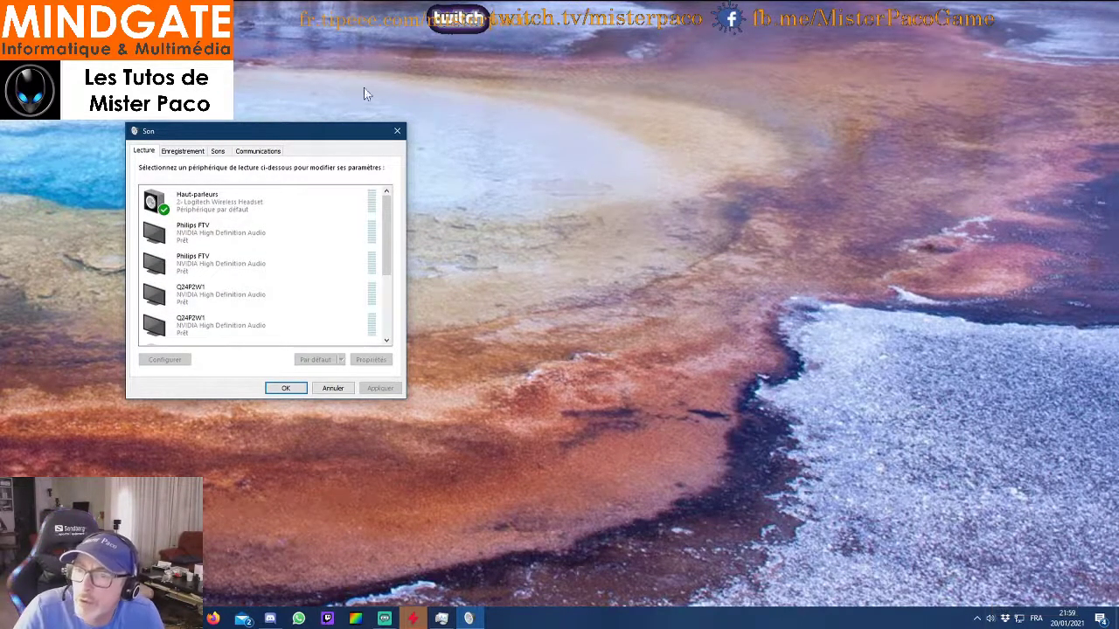
click(397, 131)
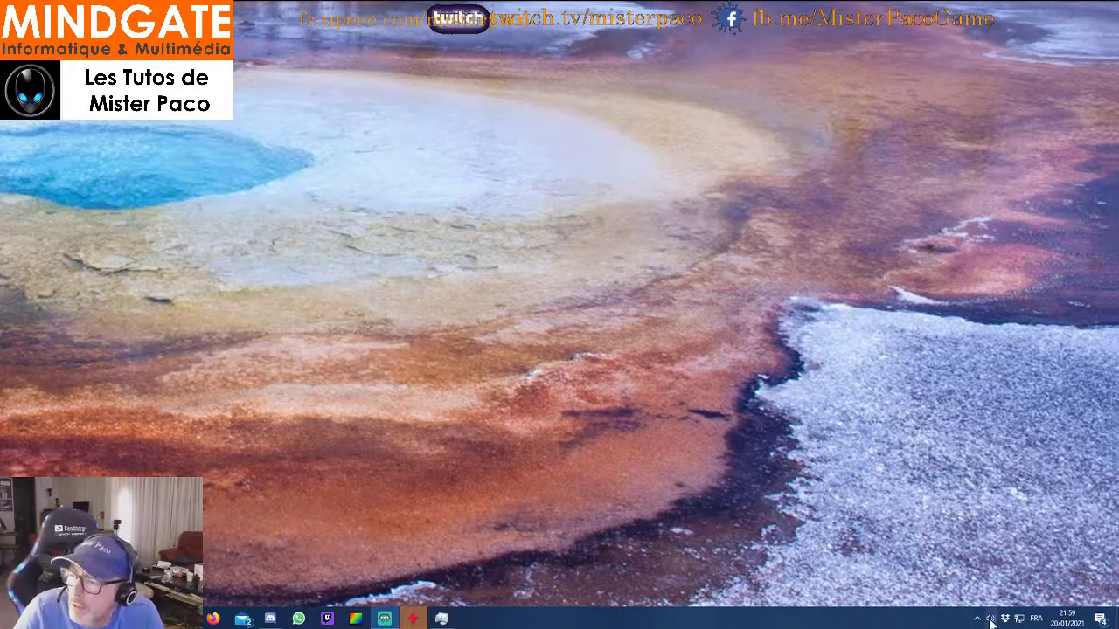
Step: Expand the volume control's playback device selector and look through the available output devices
click(990, 619)
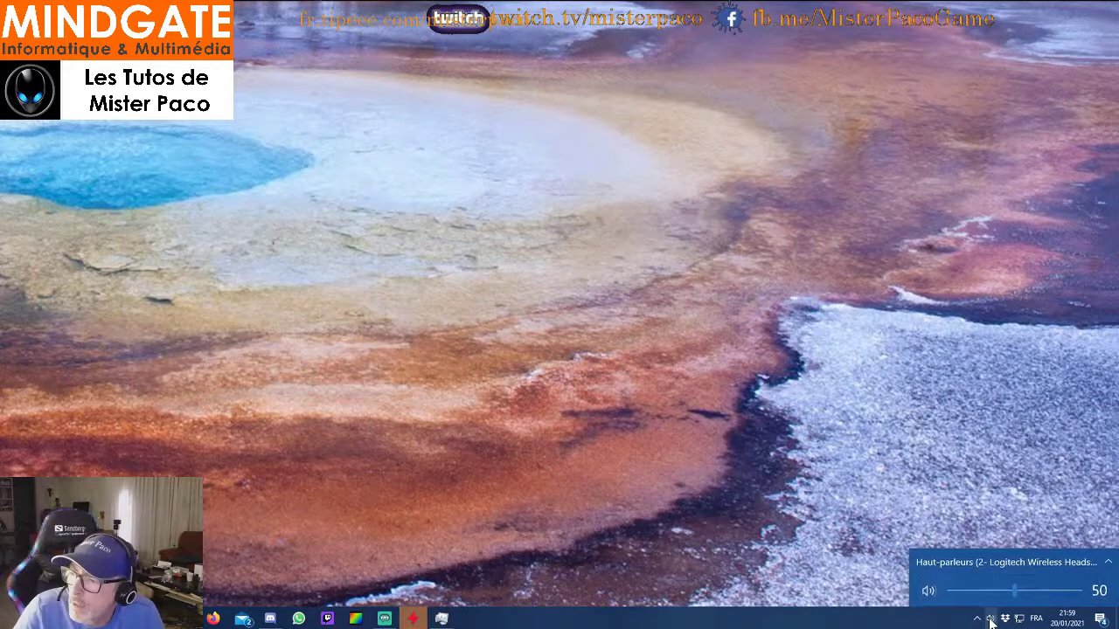
click(1014, 563)
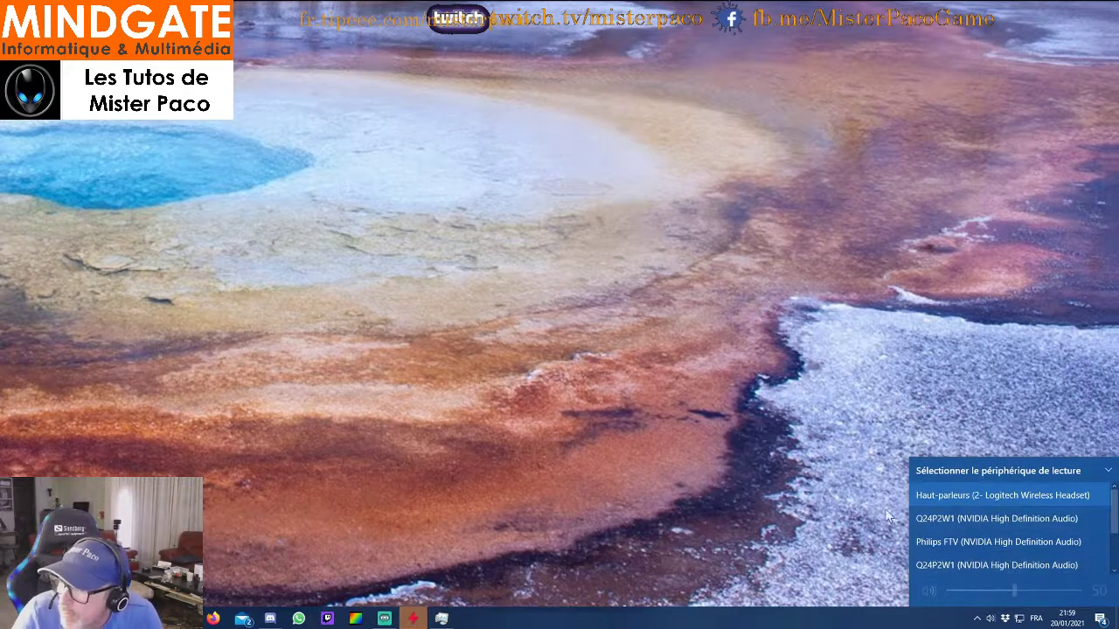
scroll(1033, 523, down, 2)
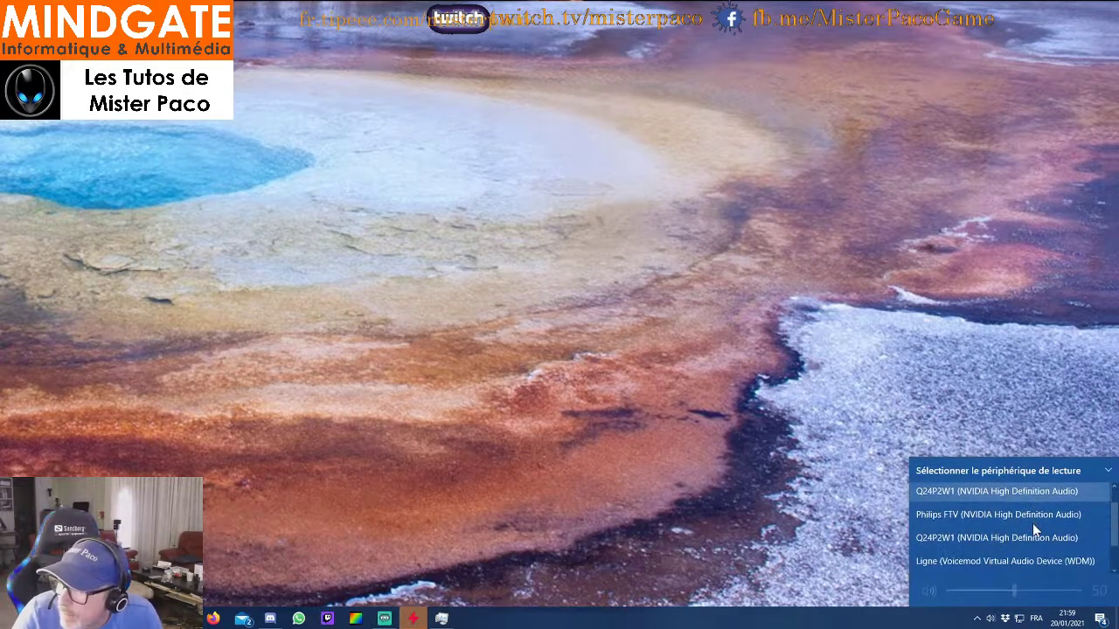
scroll(1031, 533, up, 2)
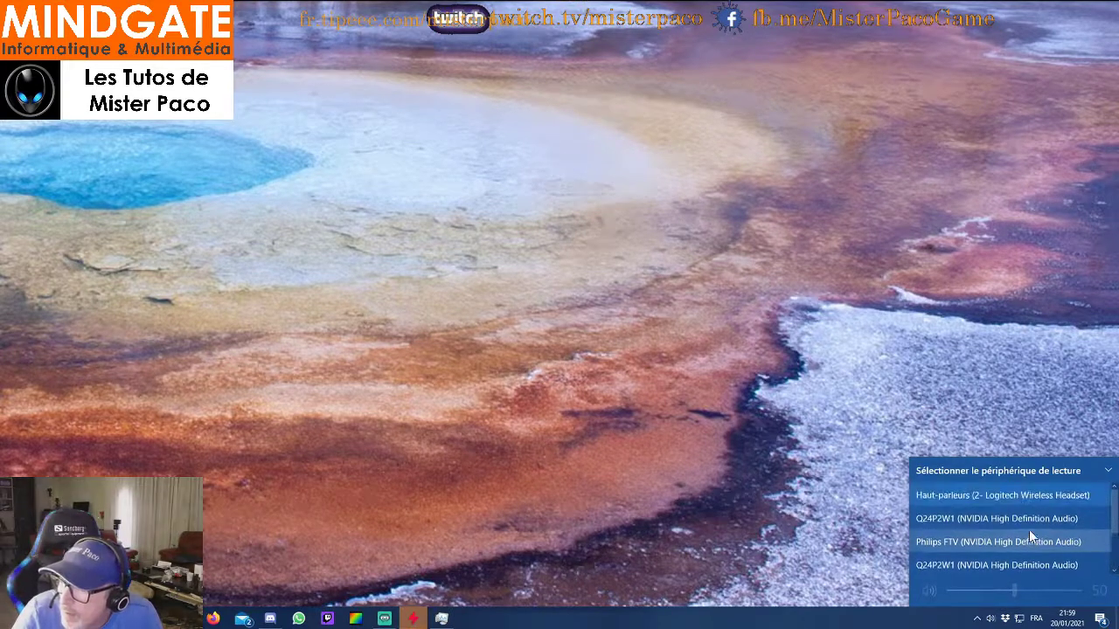
scroll(1026, 535, down, 2)
scroll(1032, 549, down, 1)
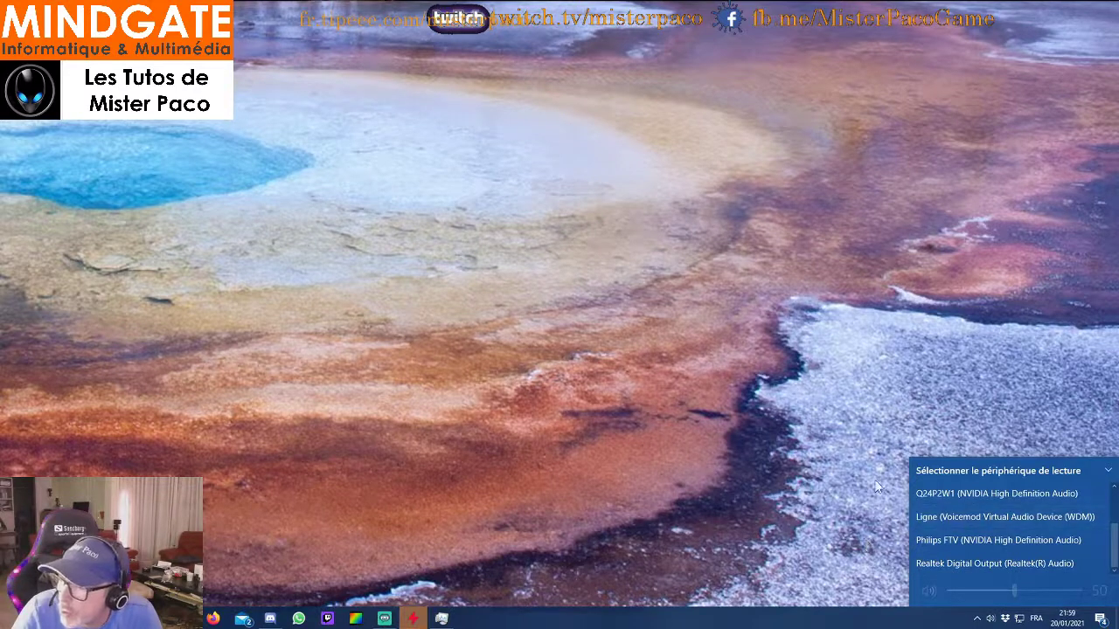
scroll(974, 531, up, 2)
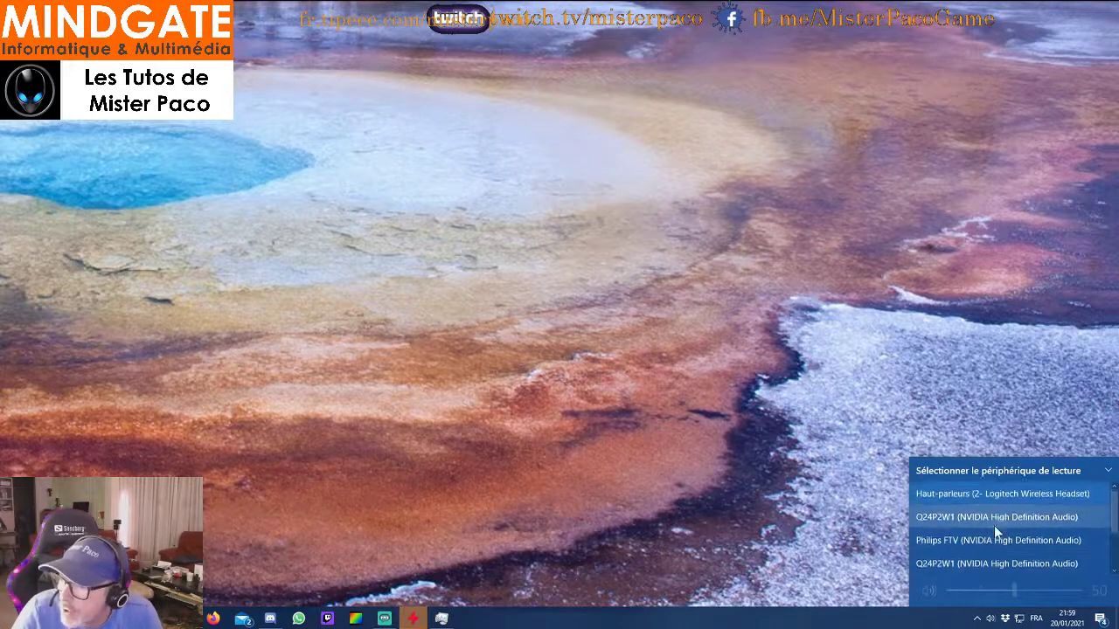
Step: Select Haut-parleurs (2- Logitech Wireless Headset) as the playback device and close the volume control
click(1019, 494)
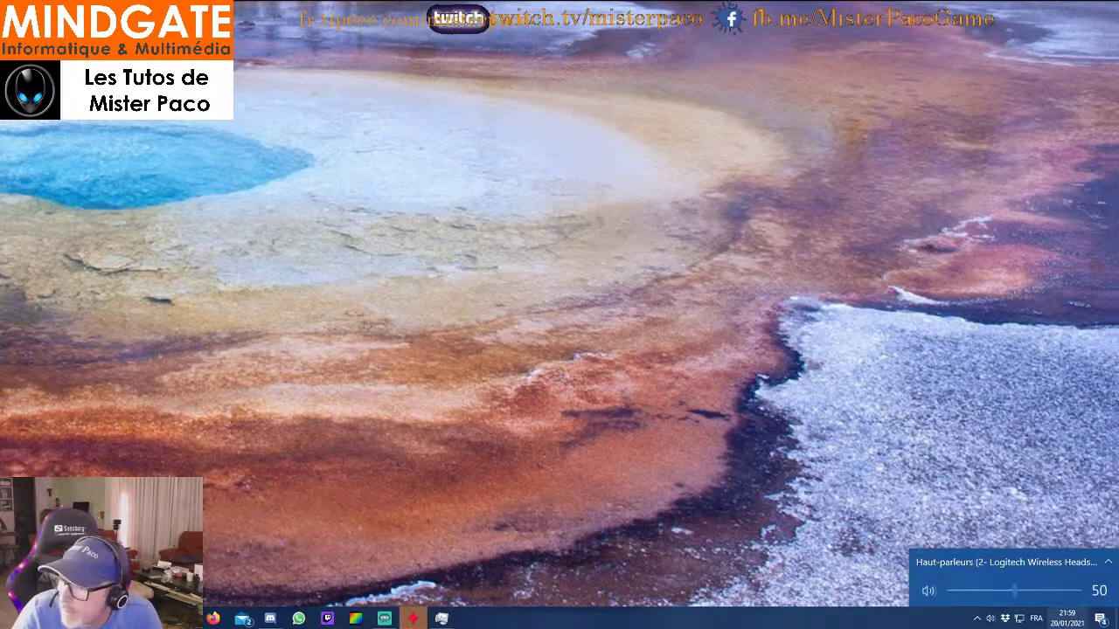
click(723, 404)
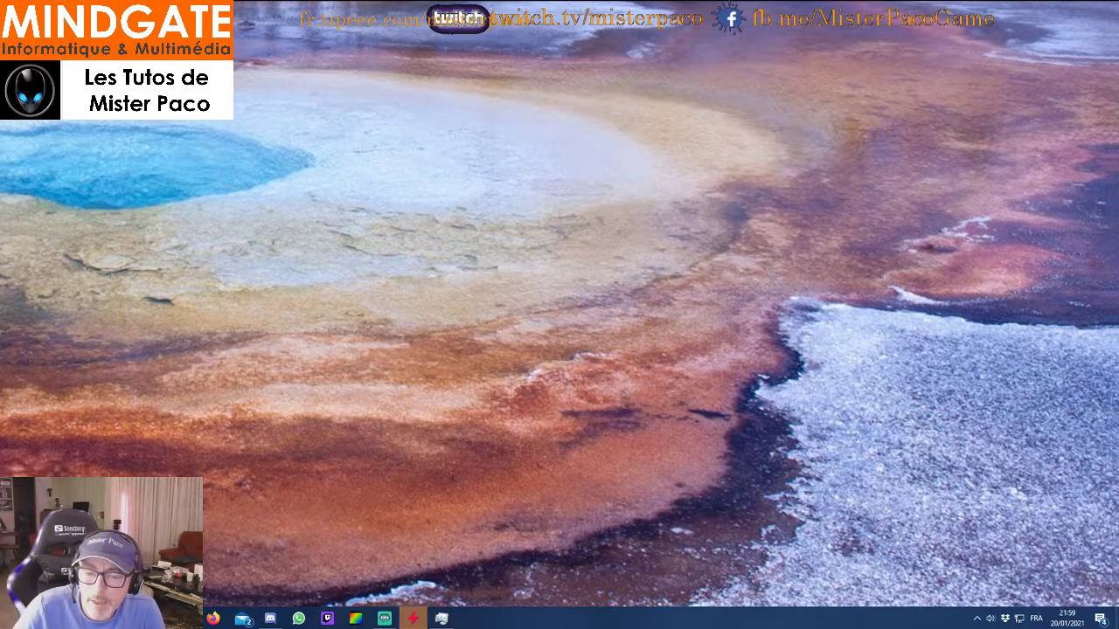
Step: Open the system sound page in Windows Settings, review the output, input and advanced sound options, and close the window
click(14, 619)
click(14, 565)
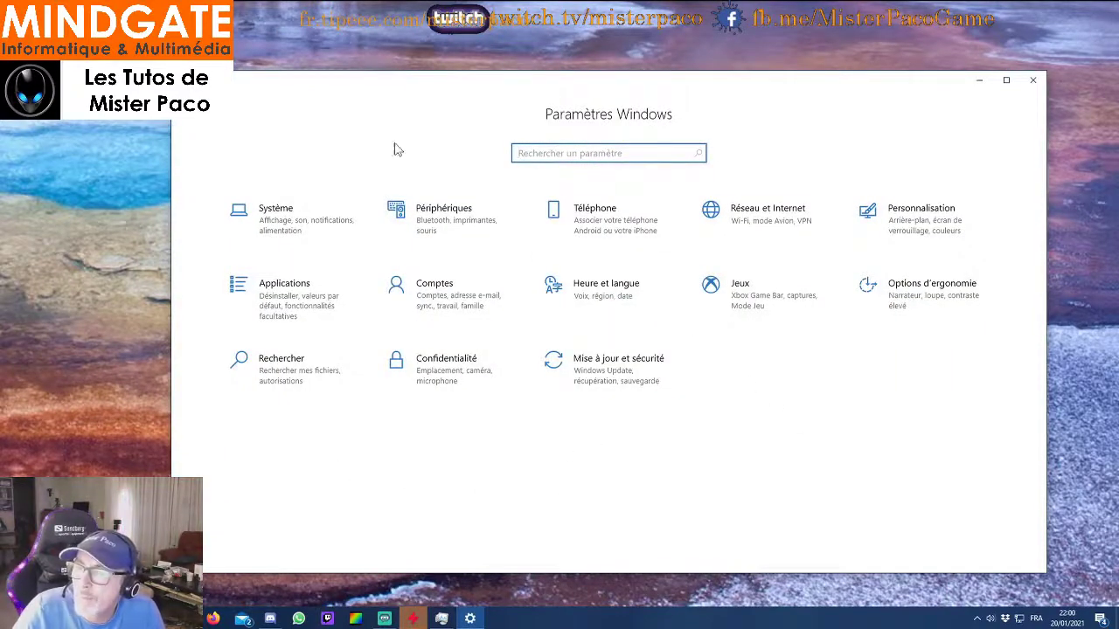
click(272, 219)
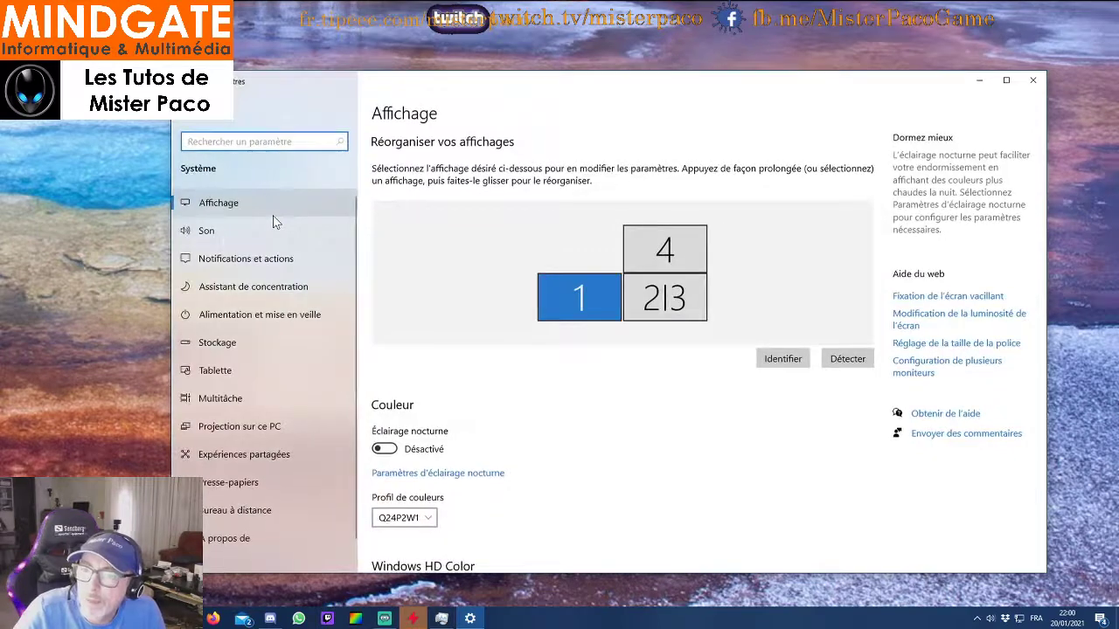
click(224, 238)
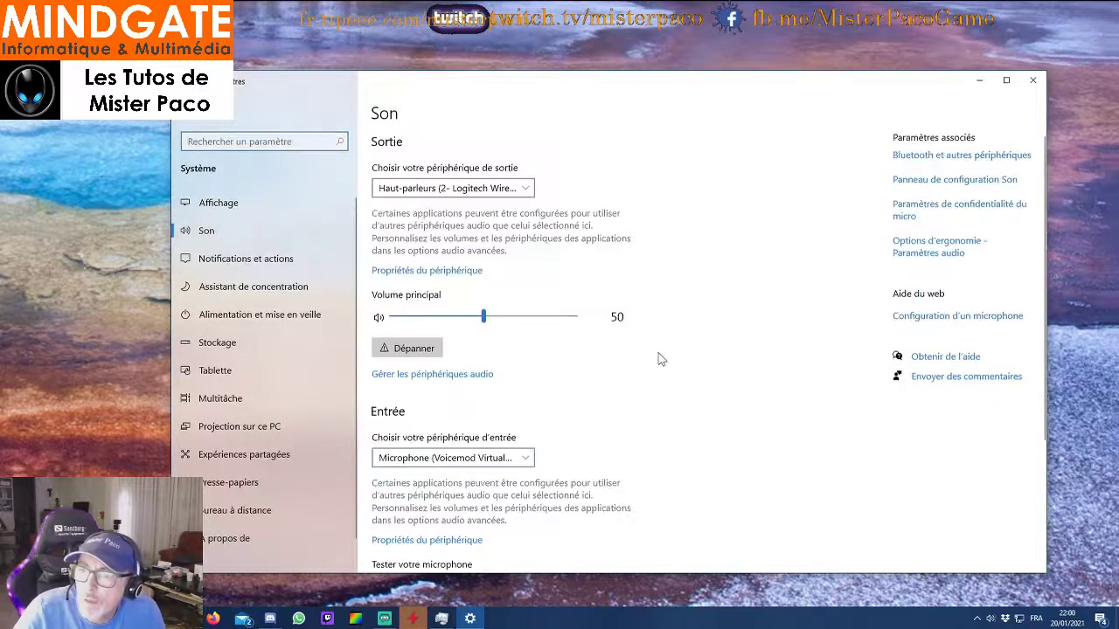
scroll(662, 359, down, 3)
scroll(661, 359, up, 3)
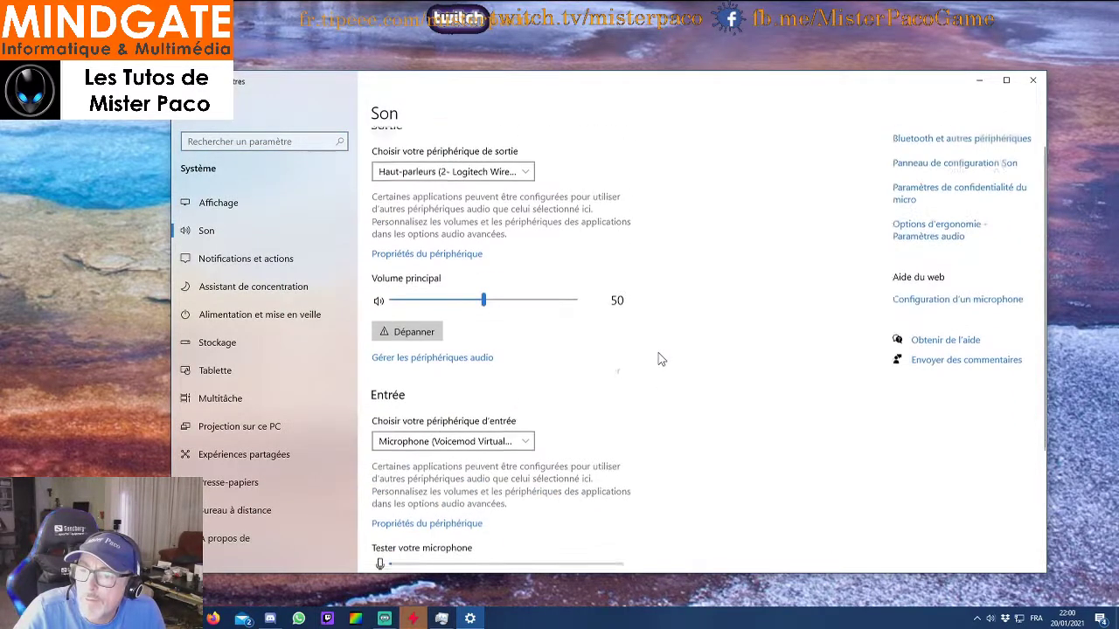
scroll(658, 362, down, 3)
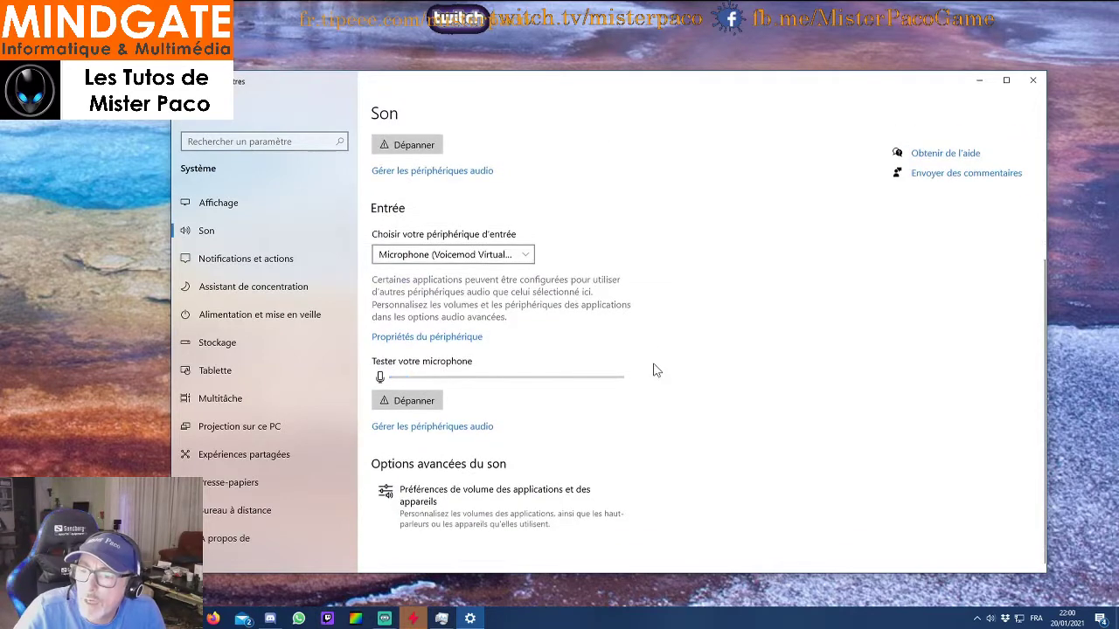
scroll(657, 371, up, 3)
scroll(656, 370, down, 3)
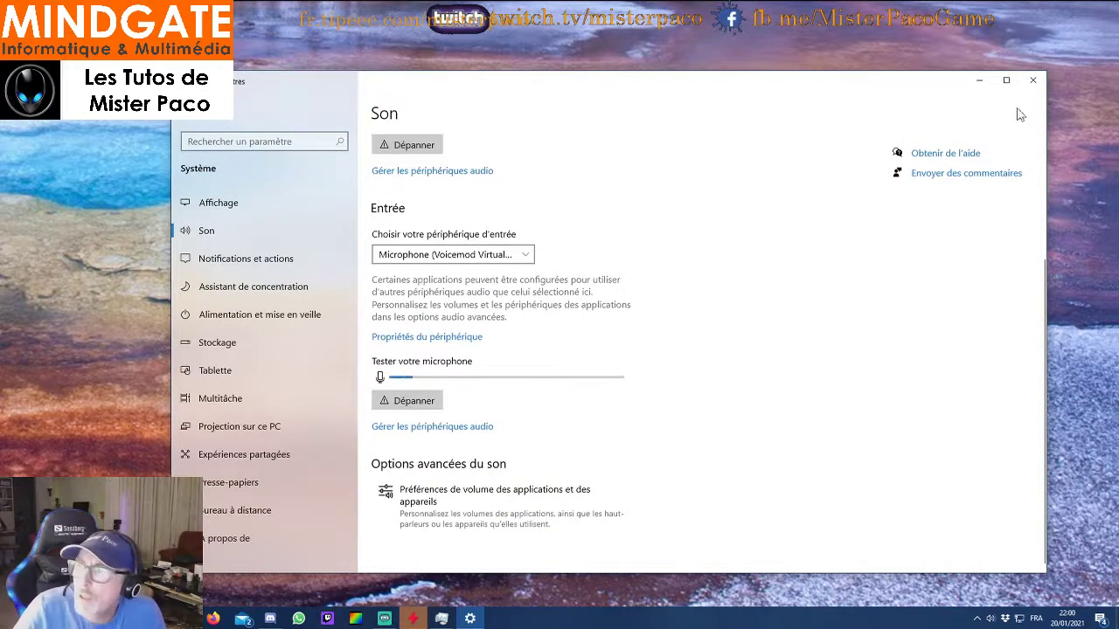
click(1034, 82)
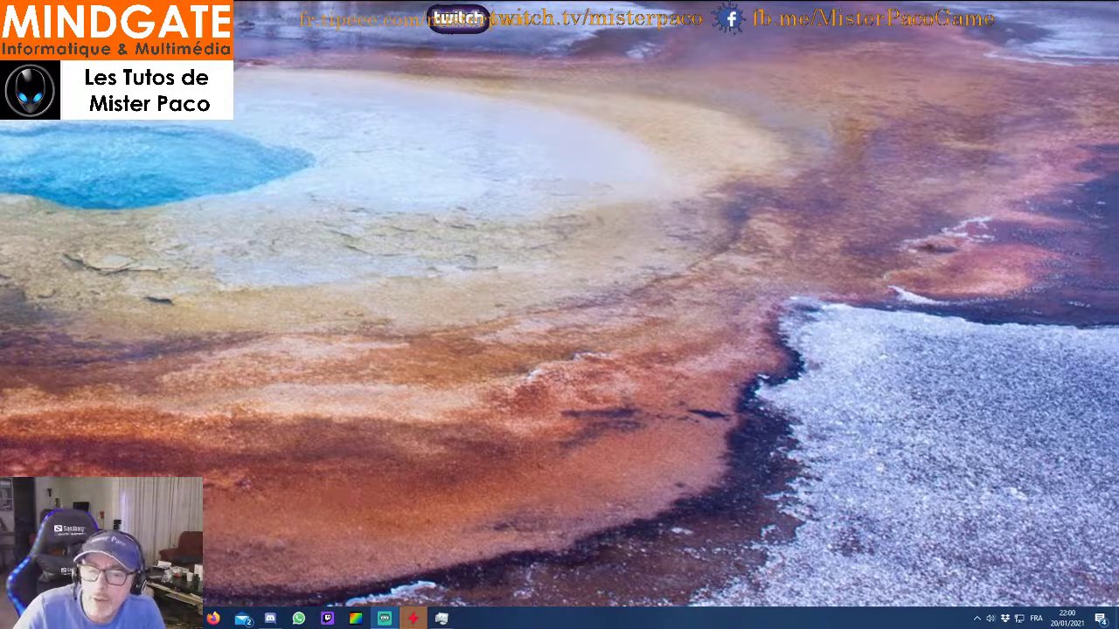
Step: Open the graphics settings (Paramètres graphiques) from the system display page of Windows Settings
click(14, 619)
click(14, 564)
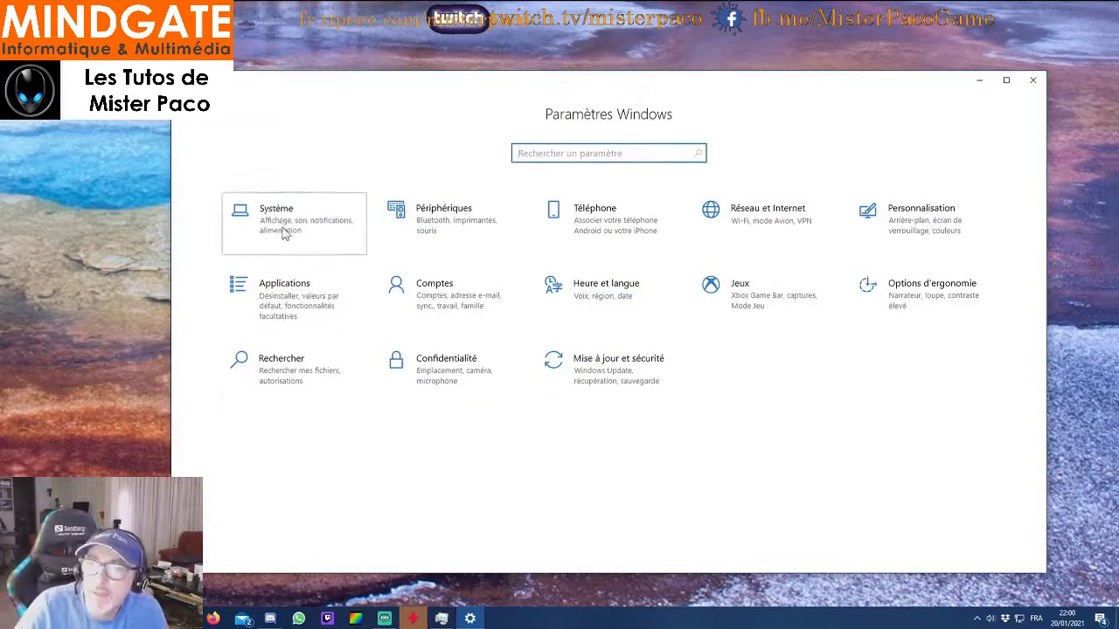
click(282, 229)
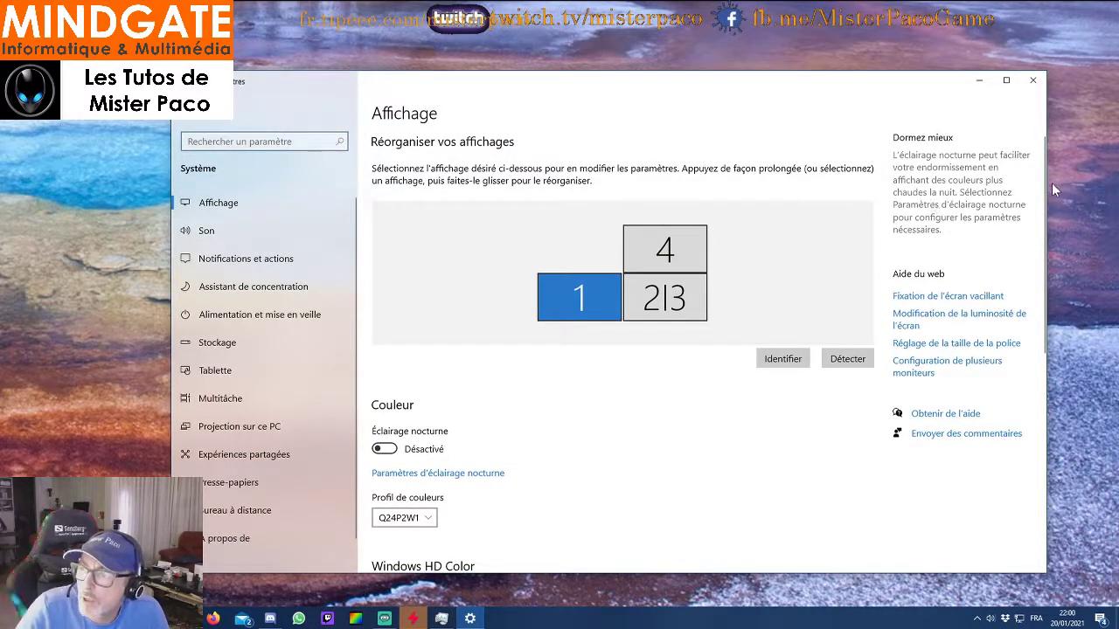
drag(1043, 182, 1019, 435)
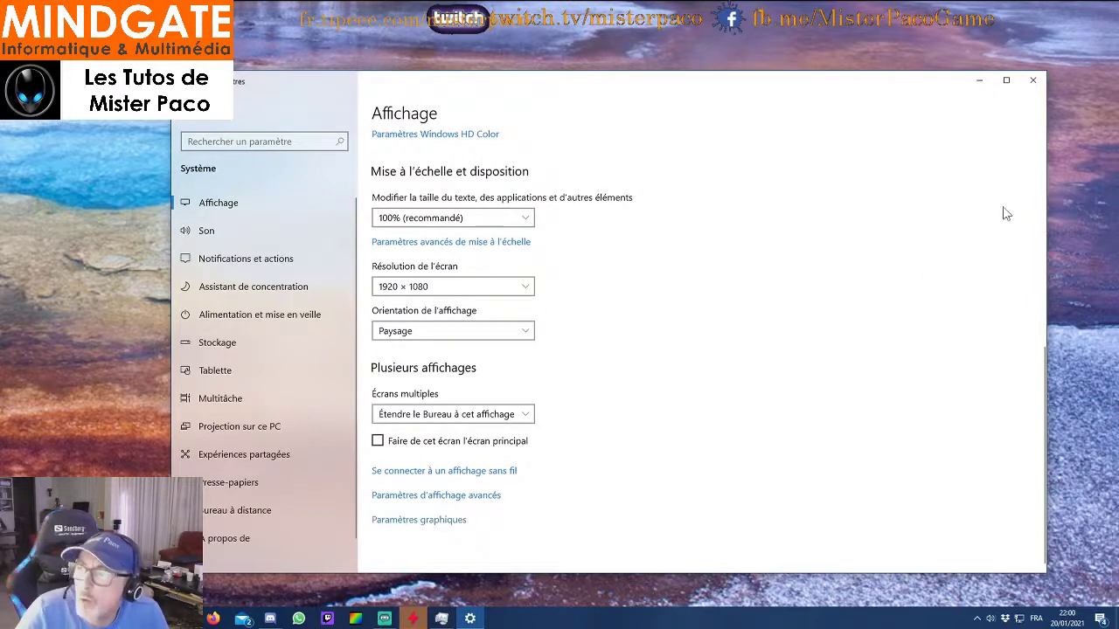
click(402, 521)
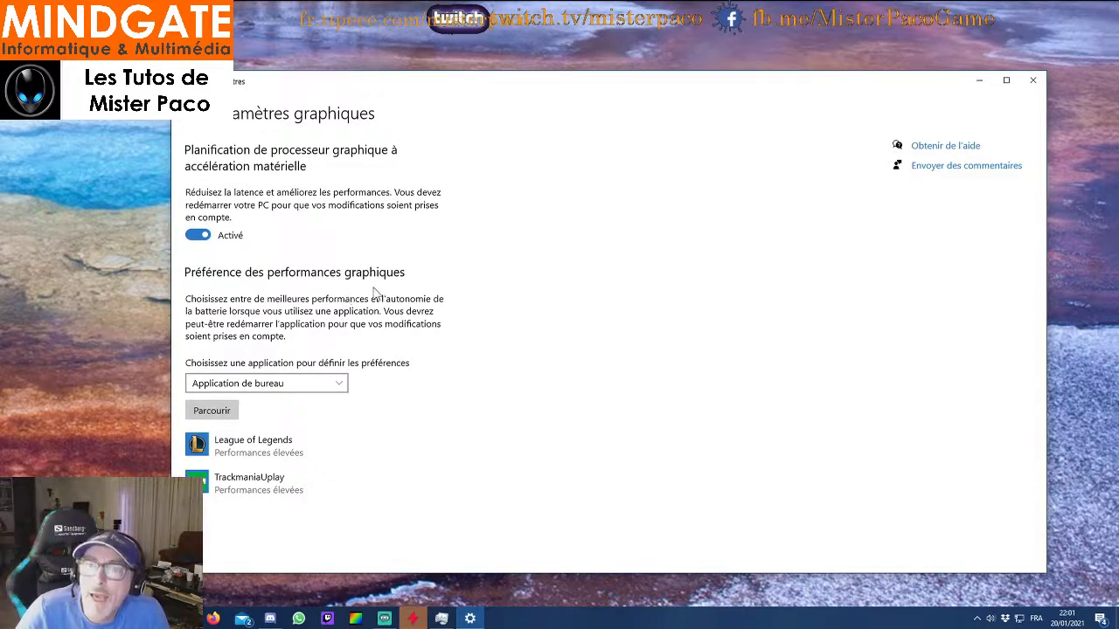
Step: Check the graphics performance preference options for League of Legends and cancel the dialog
click(241, 448)
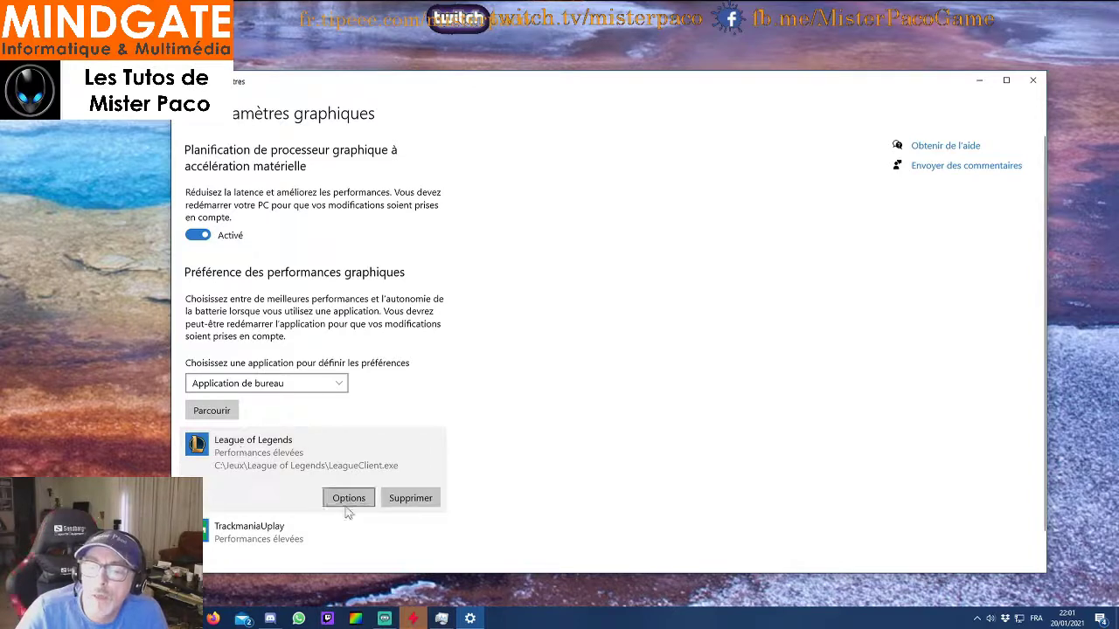
click(347, 500)
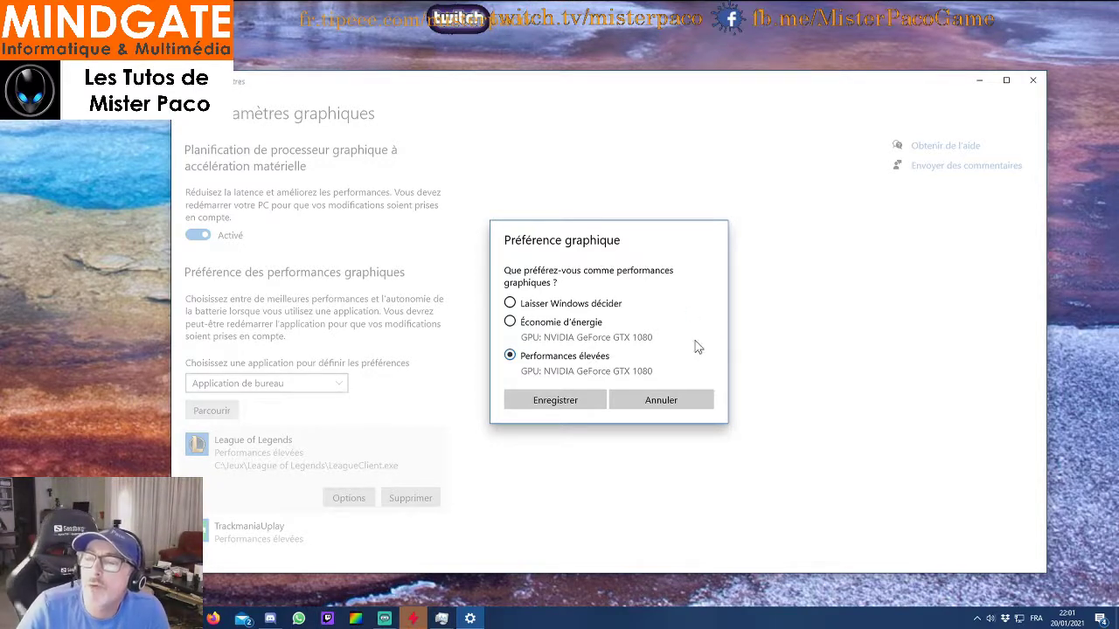
click(664, 404)
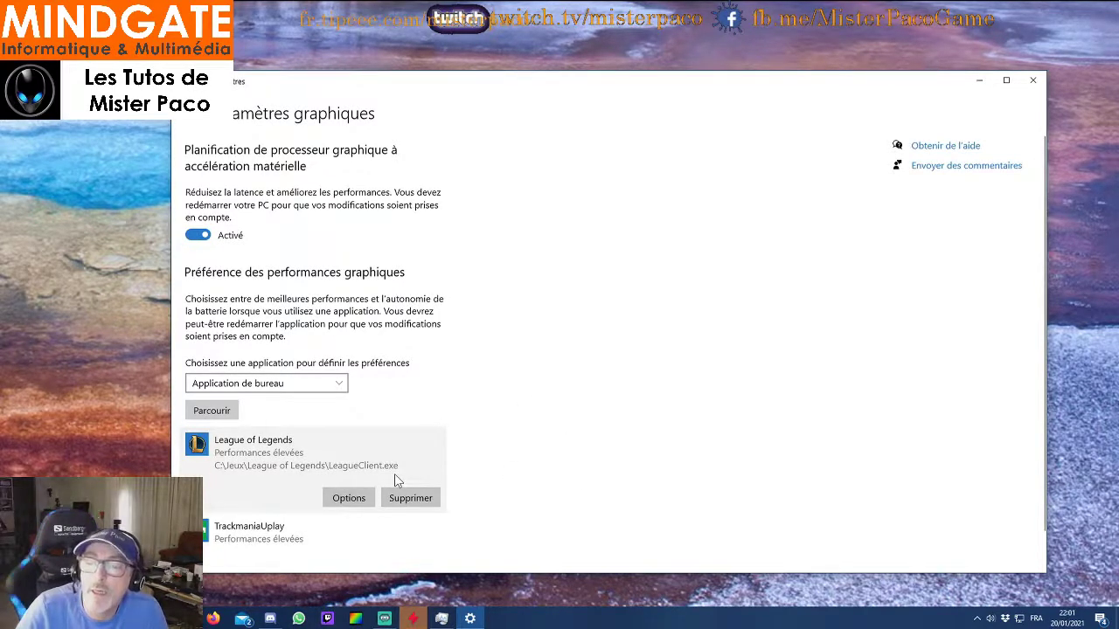
Step: Check the graphics performance preference options for TrackmaniaUplay, cancel the dialog and return to the display page
click(269, 535)
scroll(367, 481, down, 1)
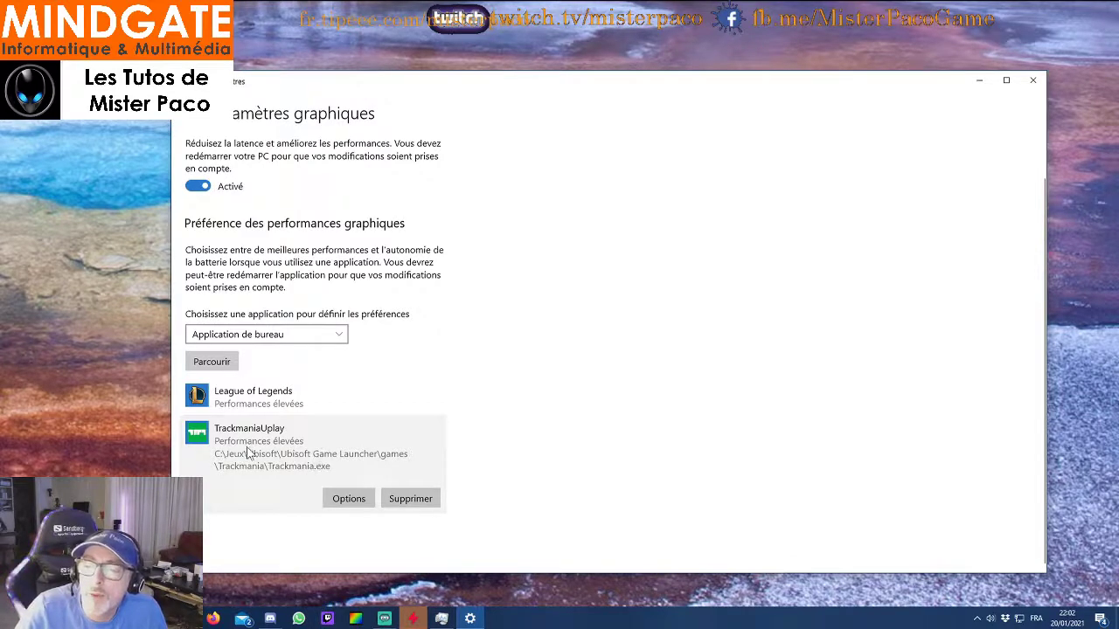
click(349, 497)
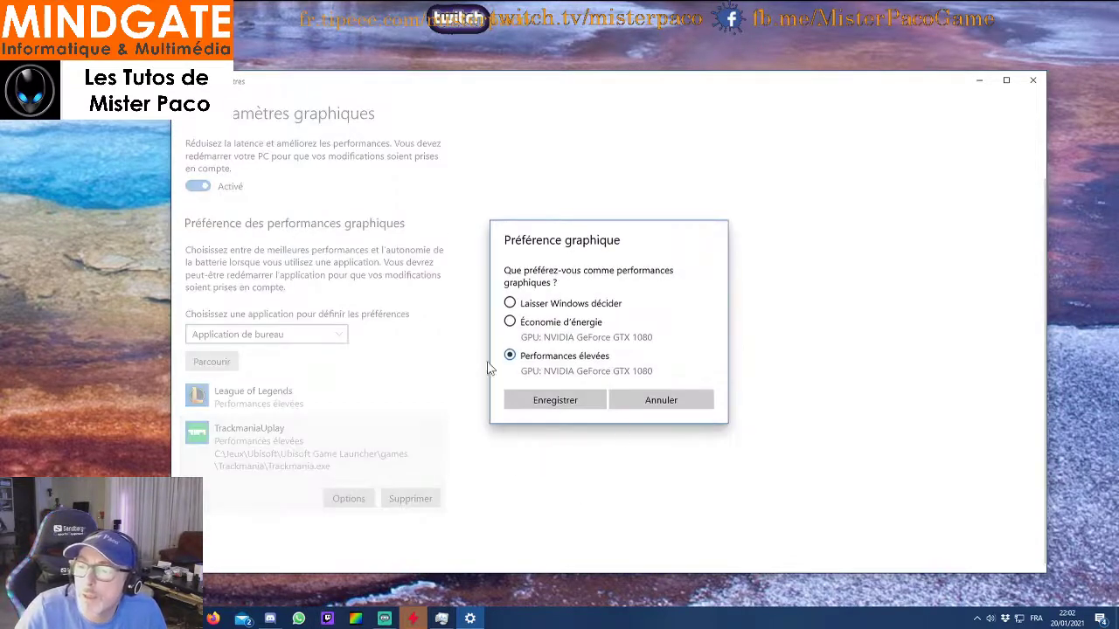
click(674, 402)
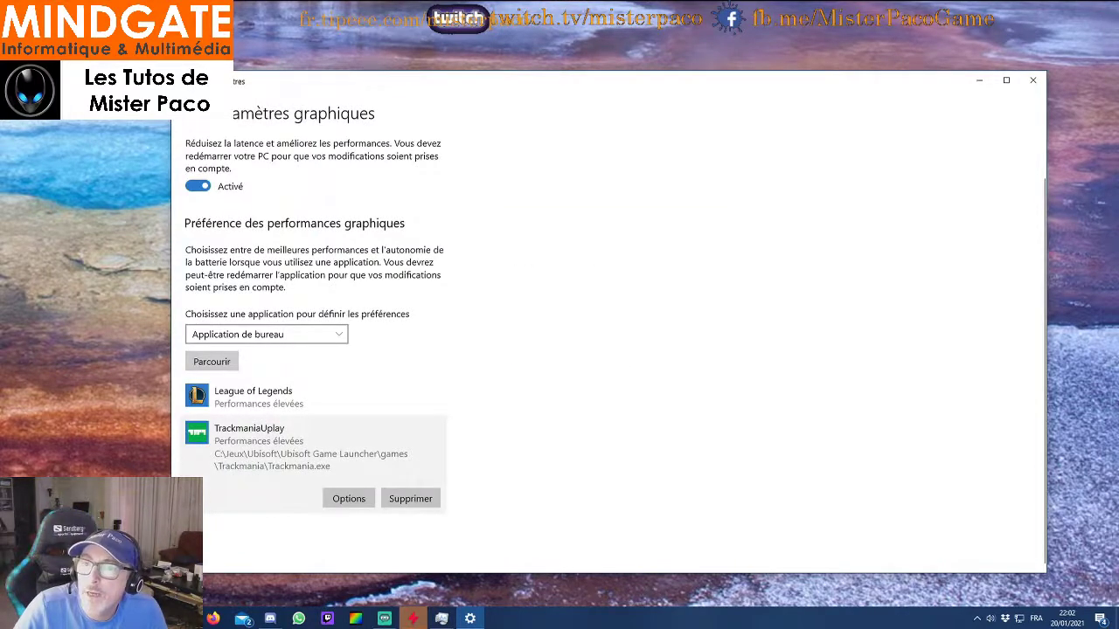
click(185, 81)
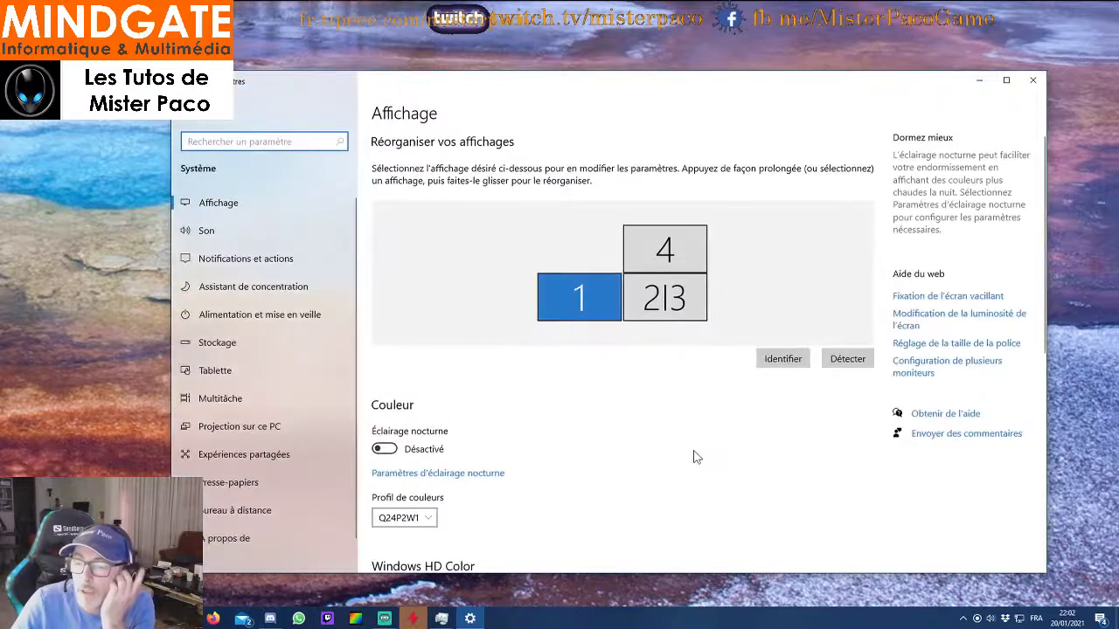
Step: Look through the display page's color, scaling and multiple-display options and open the Windows HD Color settings
scroll(696, 454, down, 3)
scroll(691, 441, down, 3)
scroll(685, 424, up, 5)
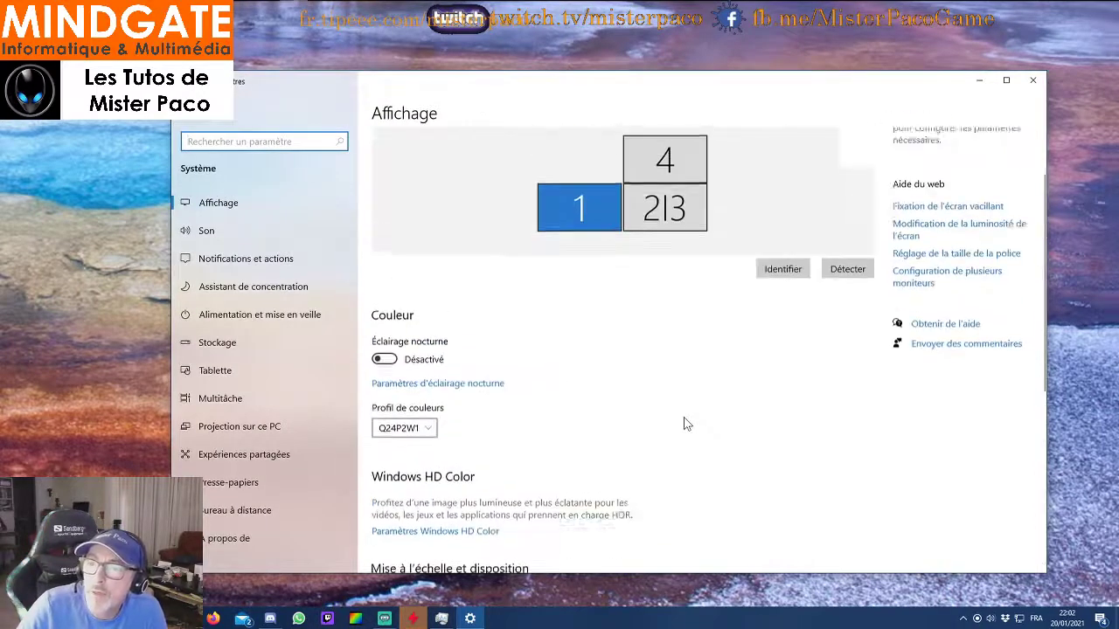
scroll(684, 424, down, 5)
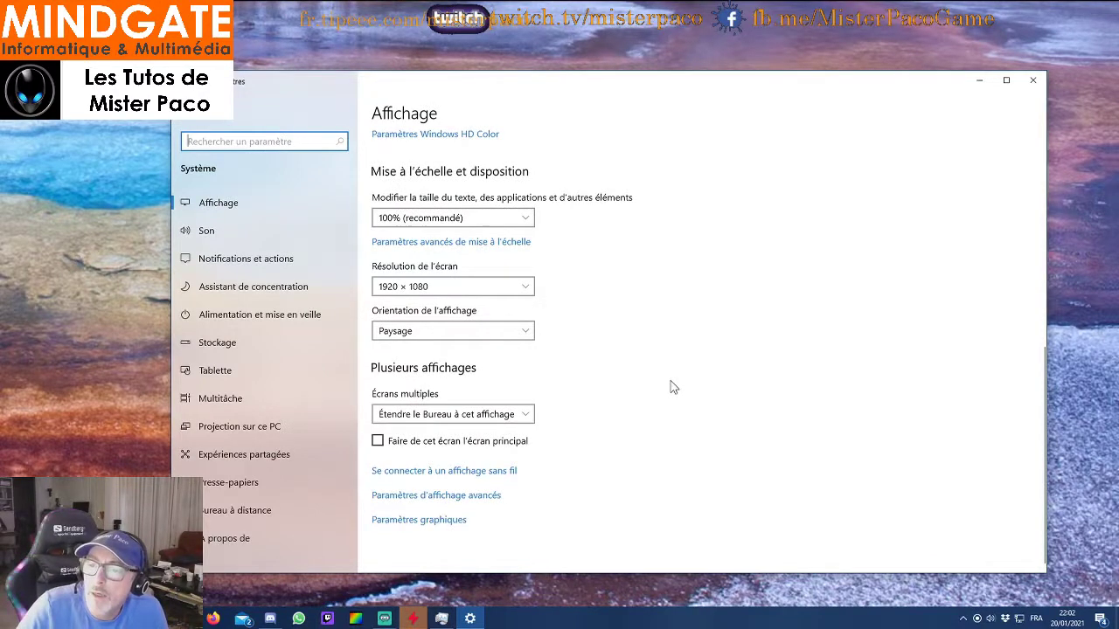
scroll(670, 387, up, 5)
scroll(670, 387, down, 5)
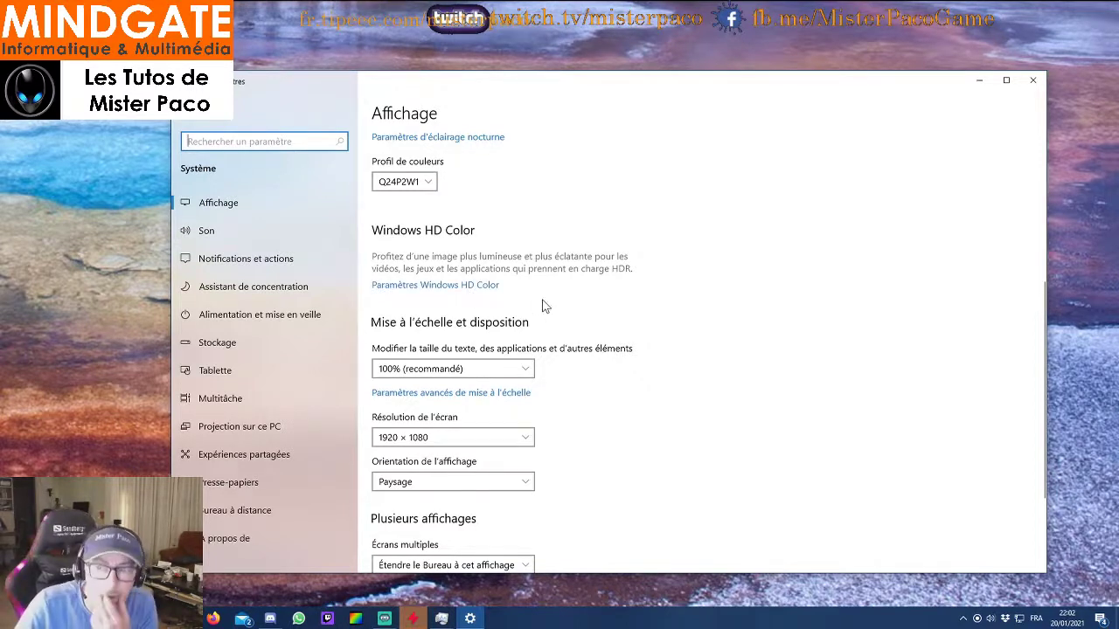
click(429, 286)
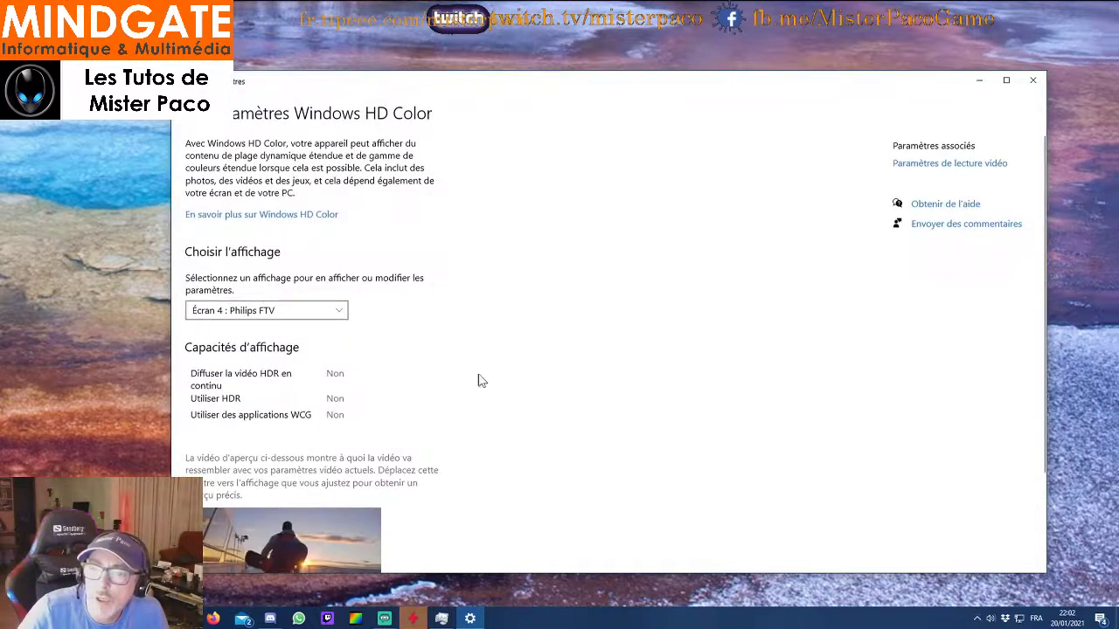
scroll(437, 327, down, 3)
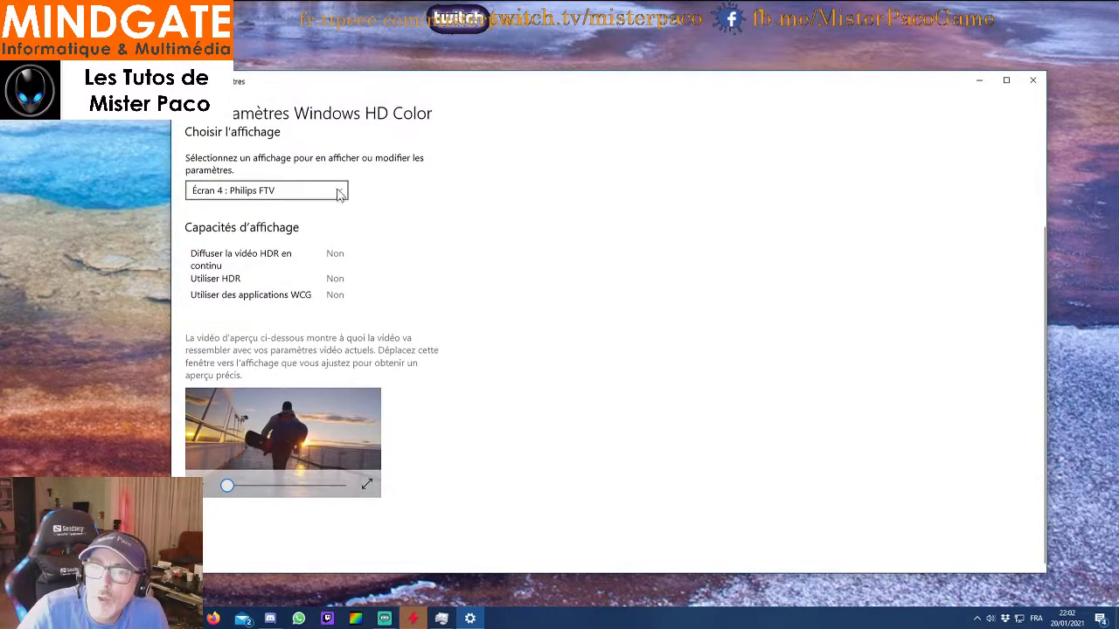
Step: Check the HD Color display capabilities of Écran 2 : Philips FTV (Dolby Vision), Écran 3 : Q24P2W1 and Écran 1 : Q24P2W1
click(341, 194)
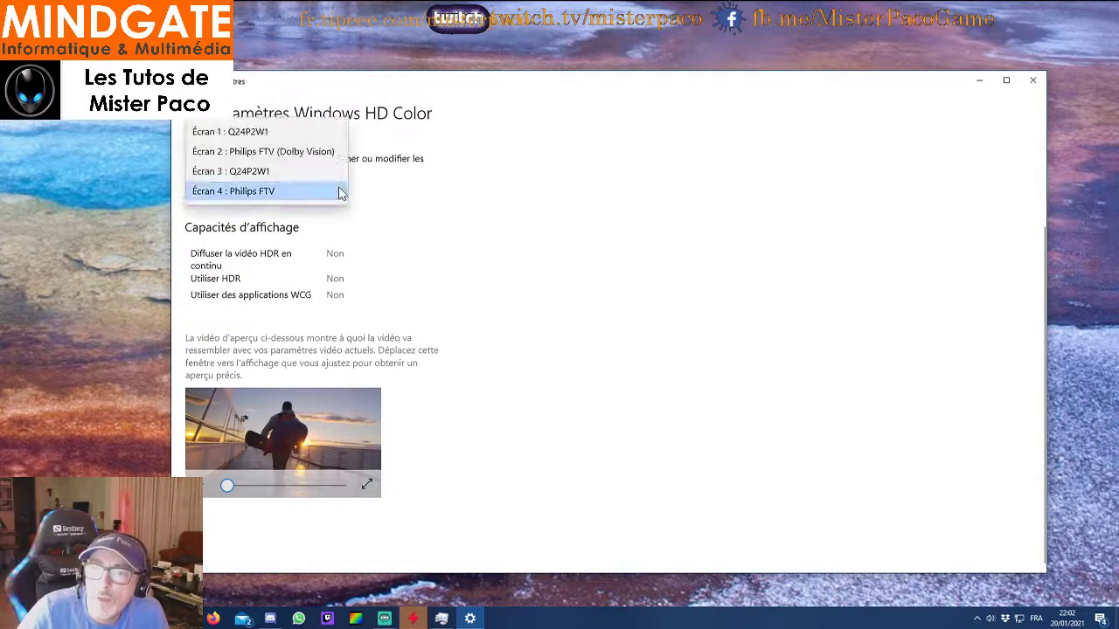
click(262, 154)
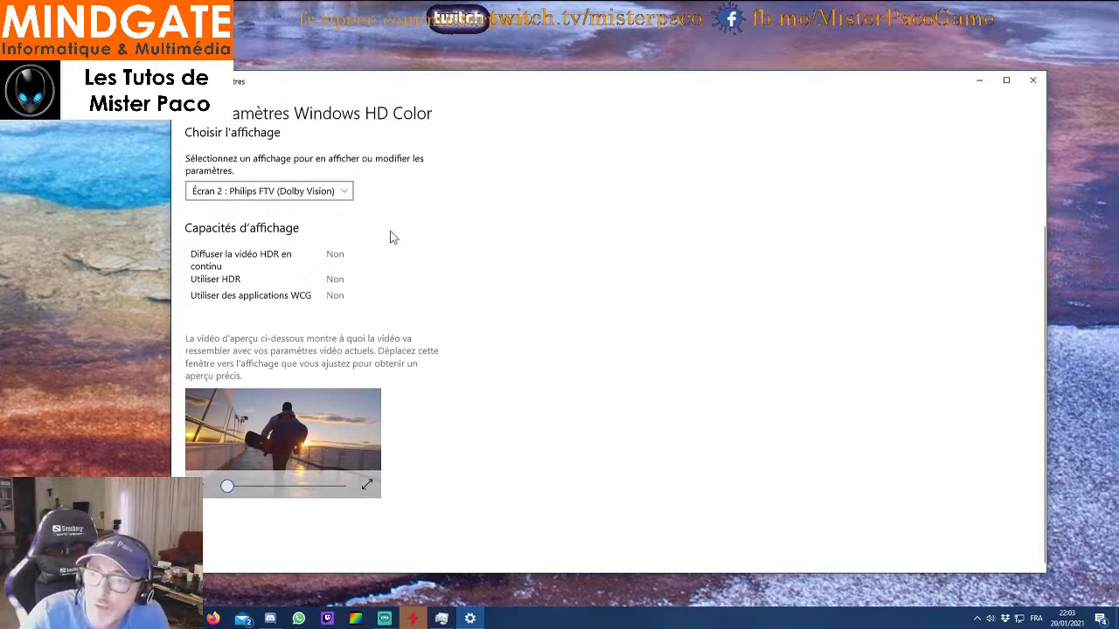
click(348, 193)
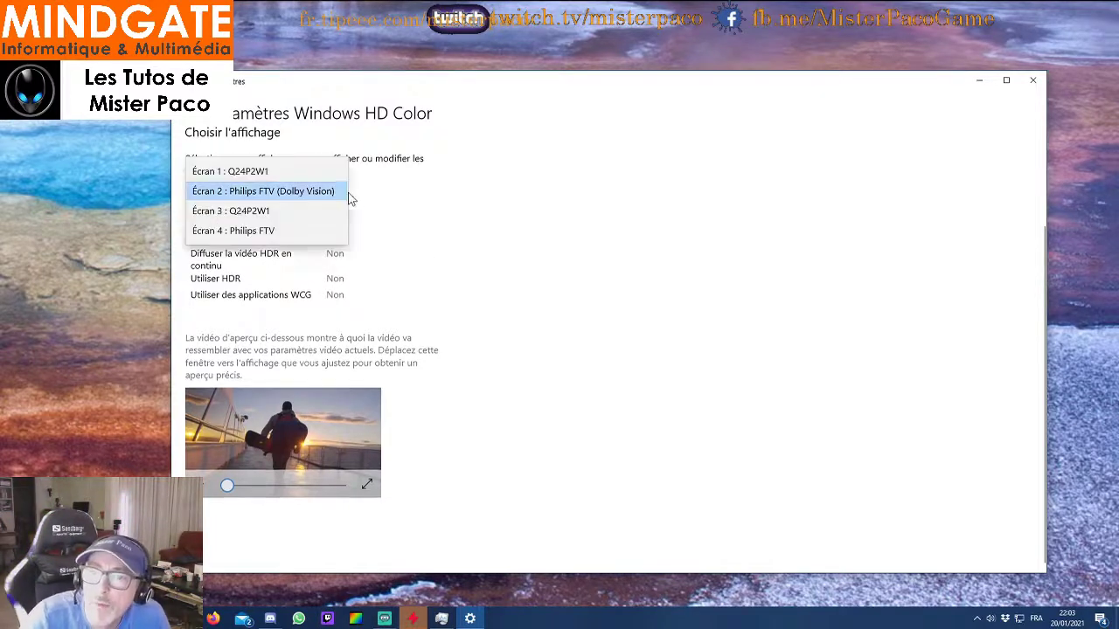
click(263, 215)
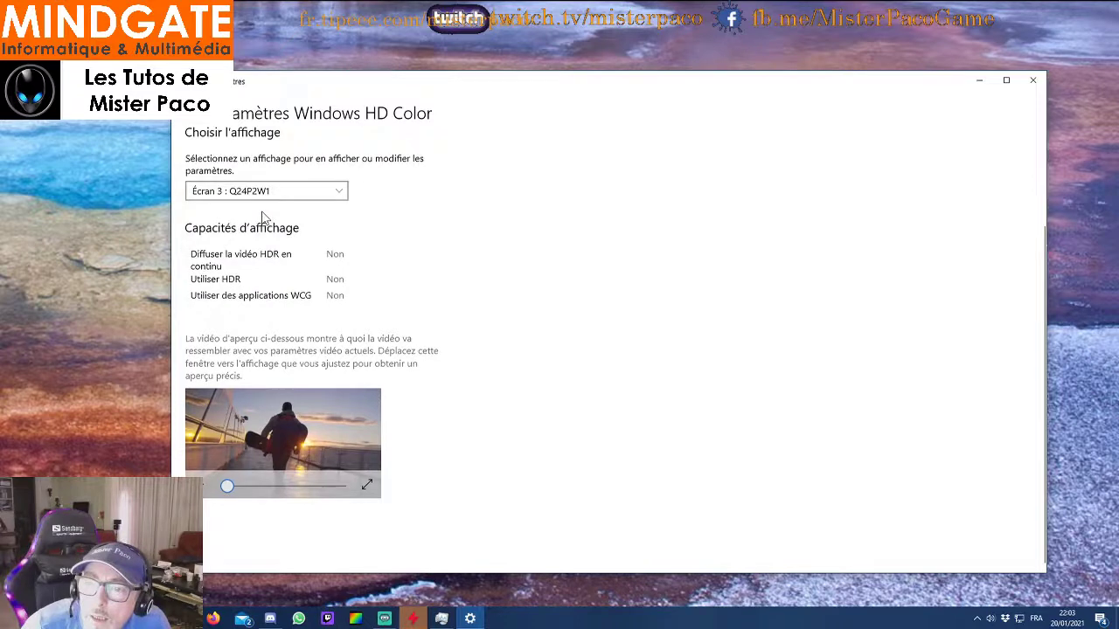
click(339, 193)
click(250, 154)
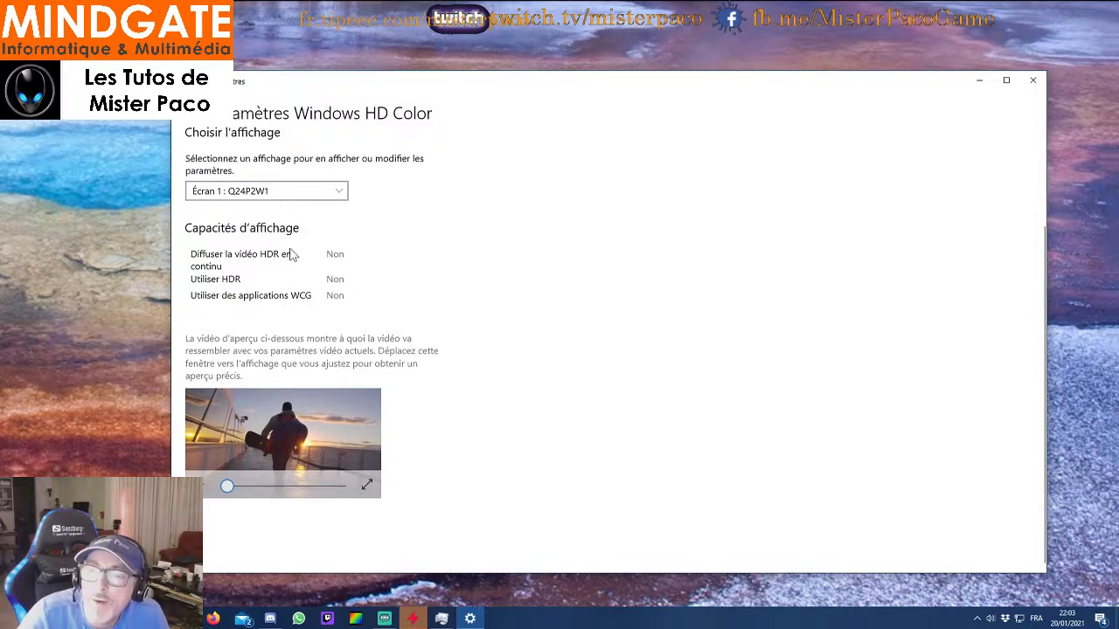
Step: Play the HD Color preview video and return to the display page
click(210, 487)
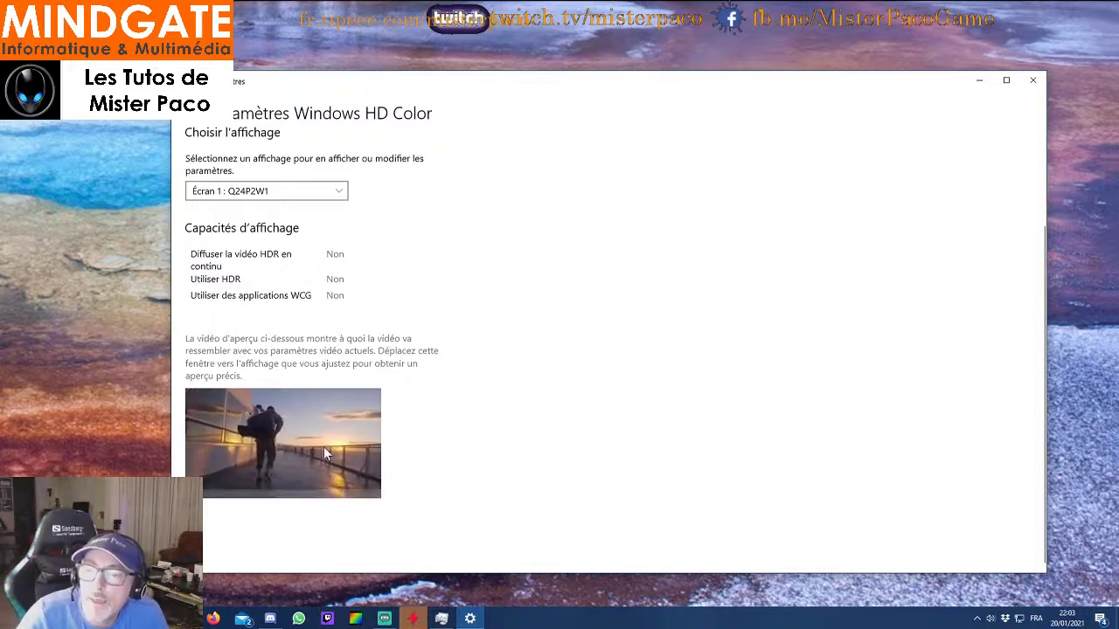
mouse_move(318, 448)
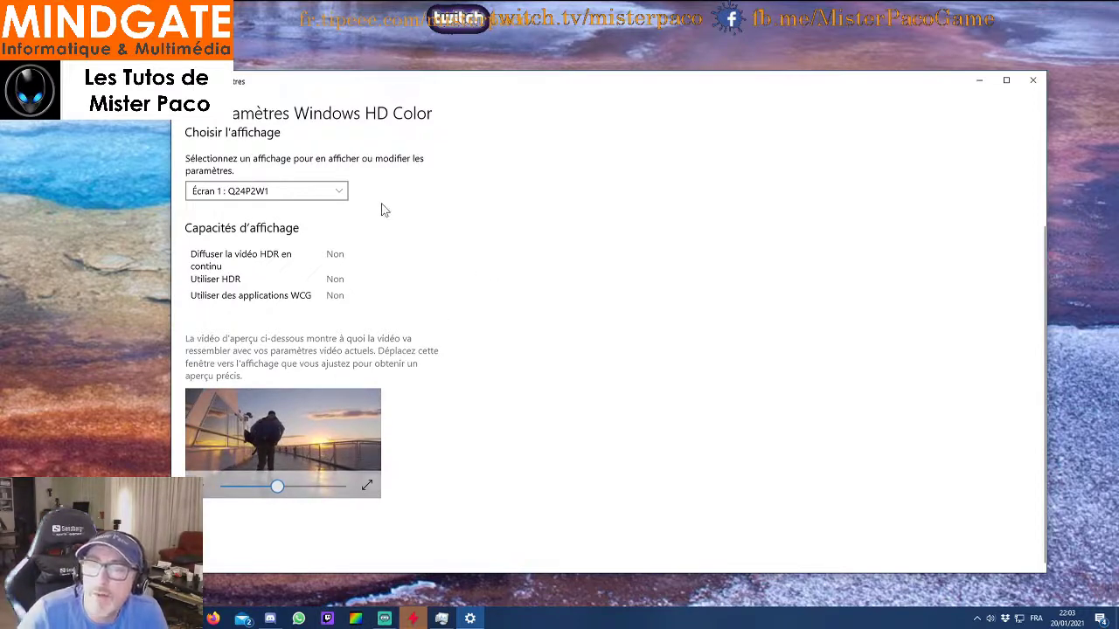
click(185, 82)
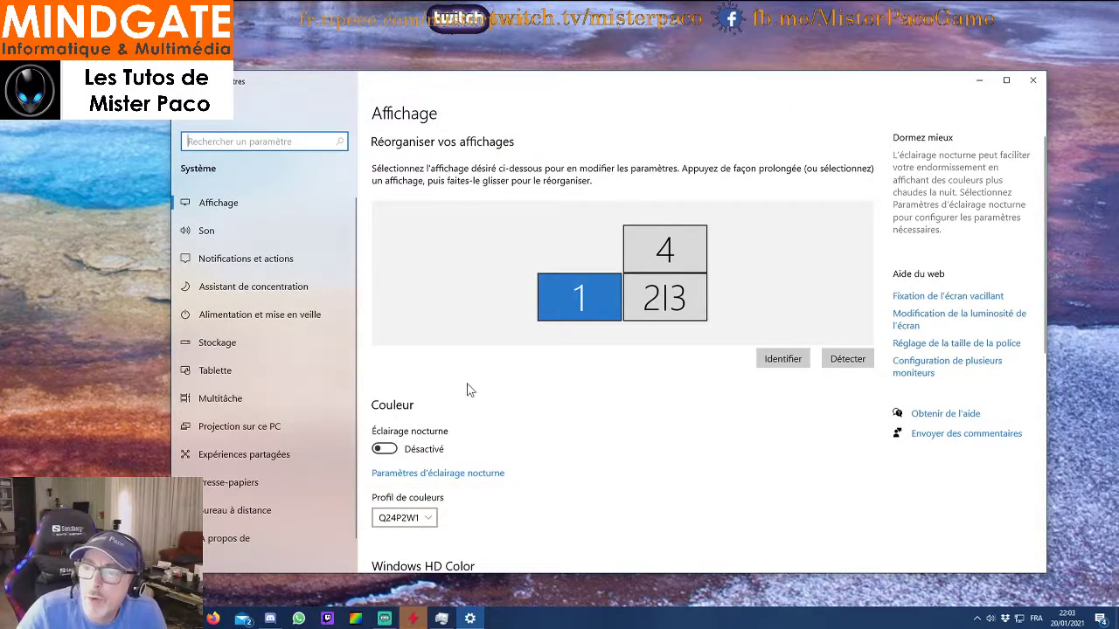
Step: Review the display page's color, HD Color, scaling, resolution and orientation options and close the Settings window
scroll(468, 390, down, 4)
scroll(568, 350, up, 1)
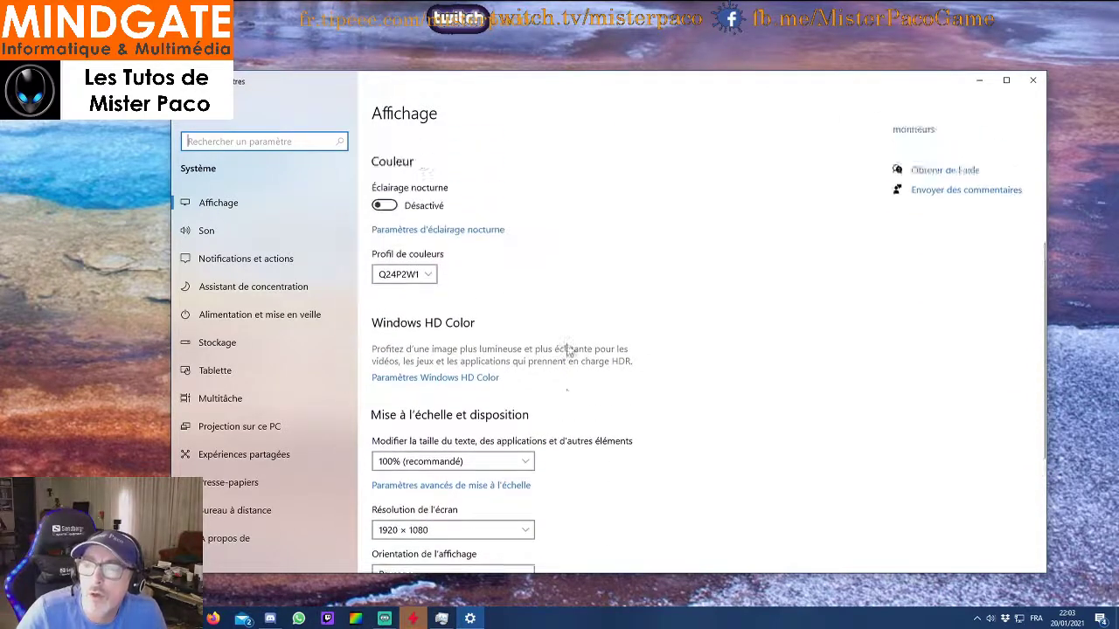
scroll(568, 349, down, 3)
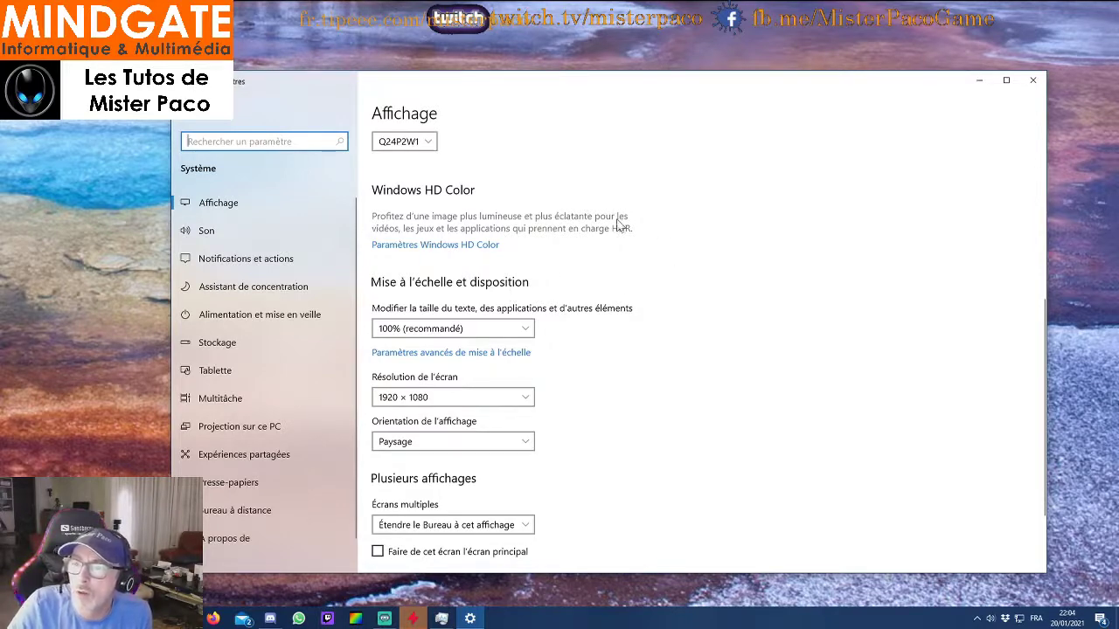
scroll(677, 254, up, 4)
scroll(679, 252, down, 5)
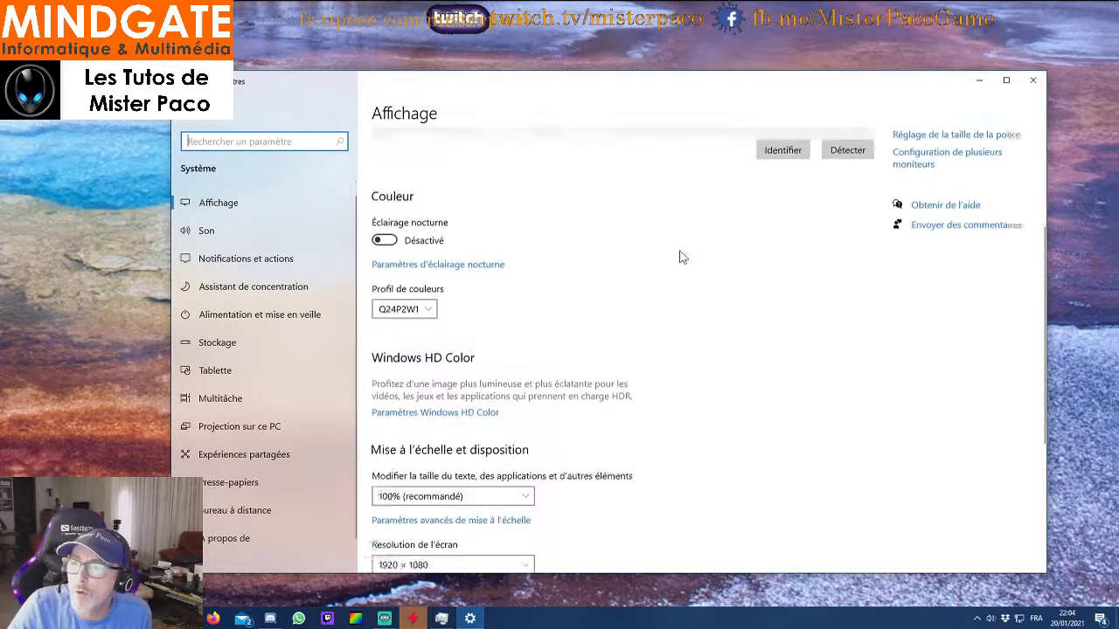
scroll(690, 273, up, 5)
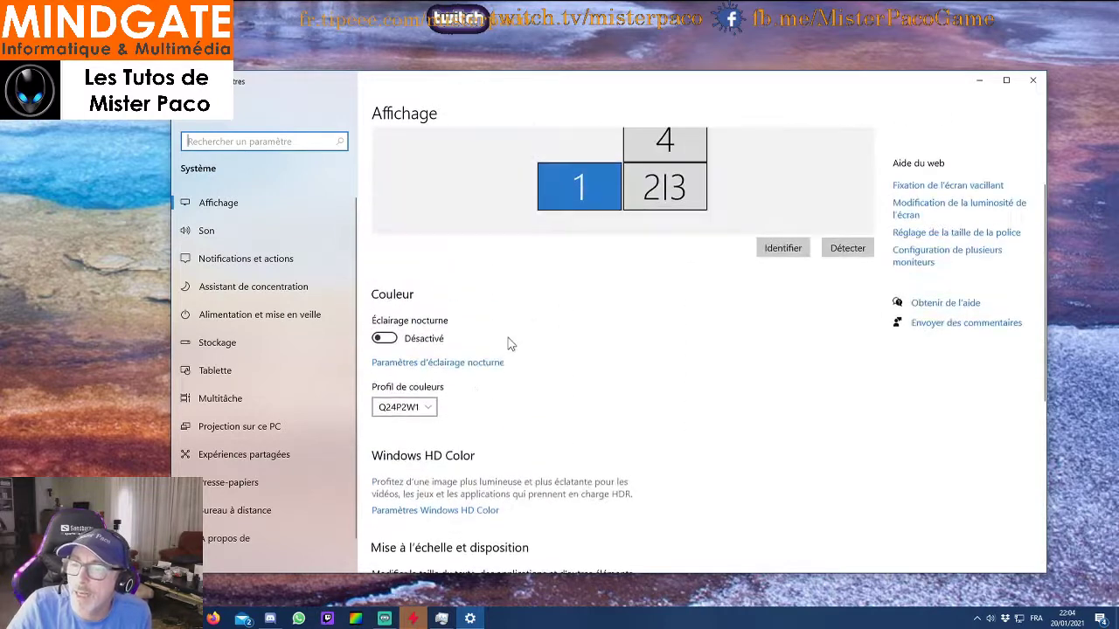
scroll(662, 454, down, 3)
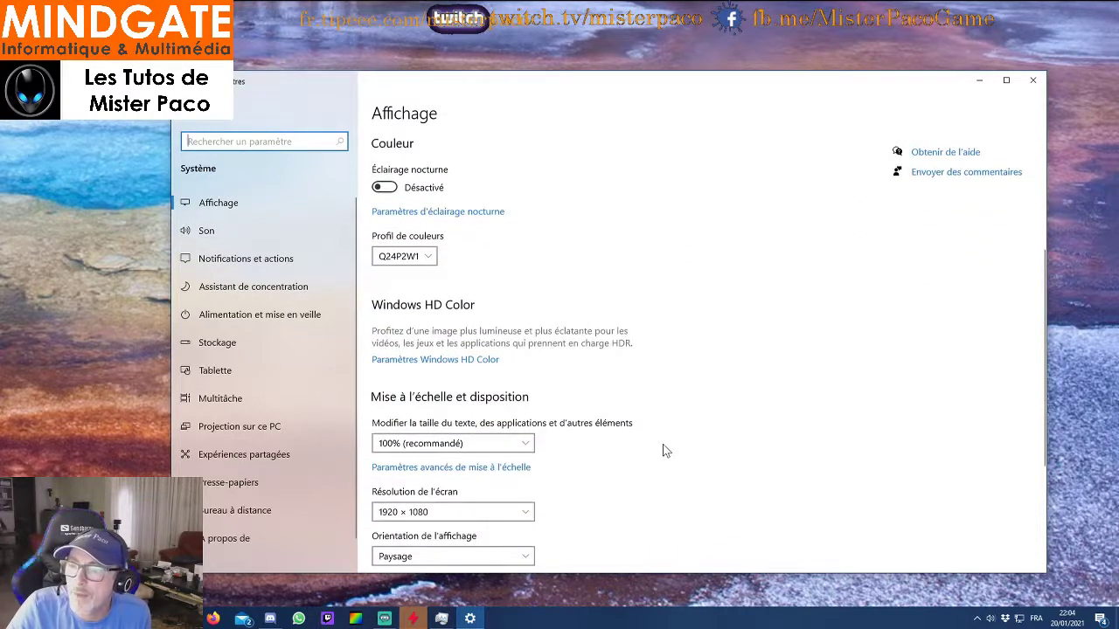
scroll(664, 450, up, 3)
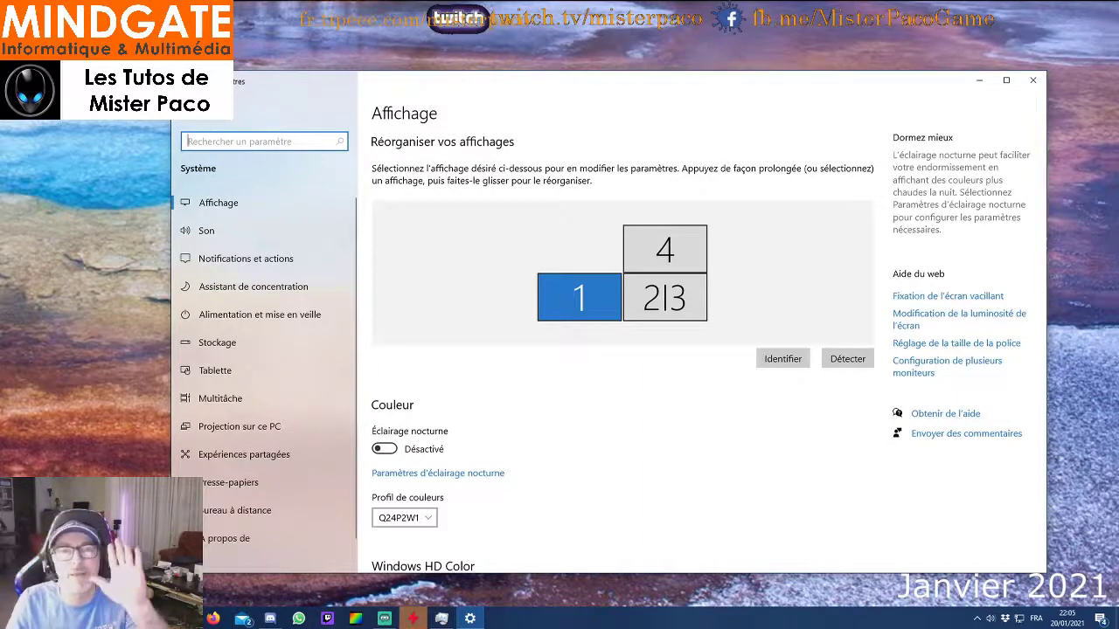
click(1035, 80)
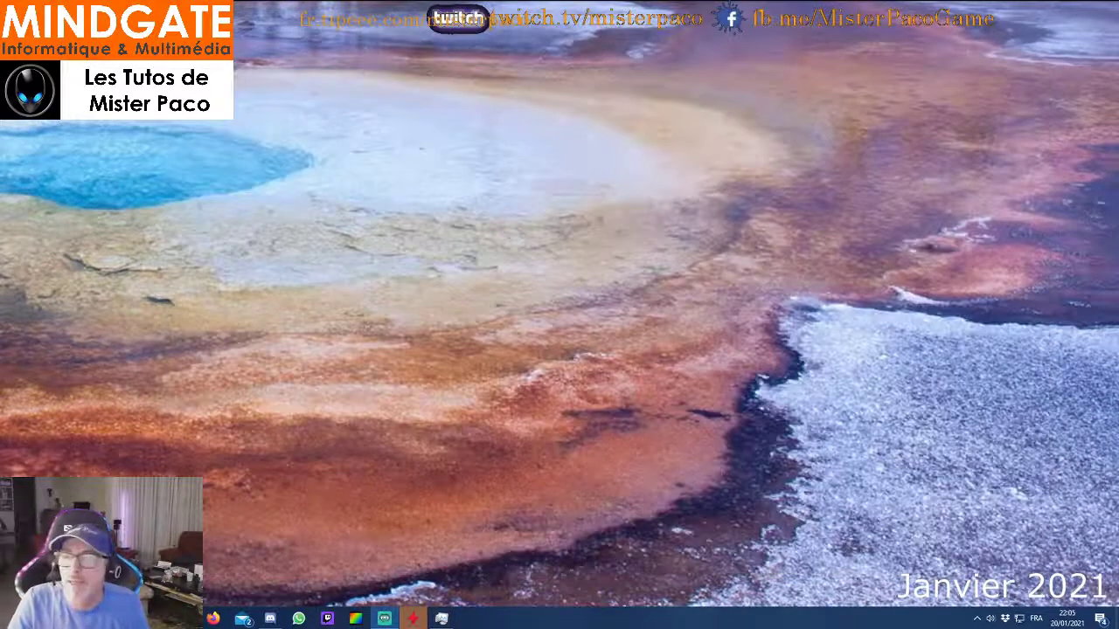